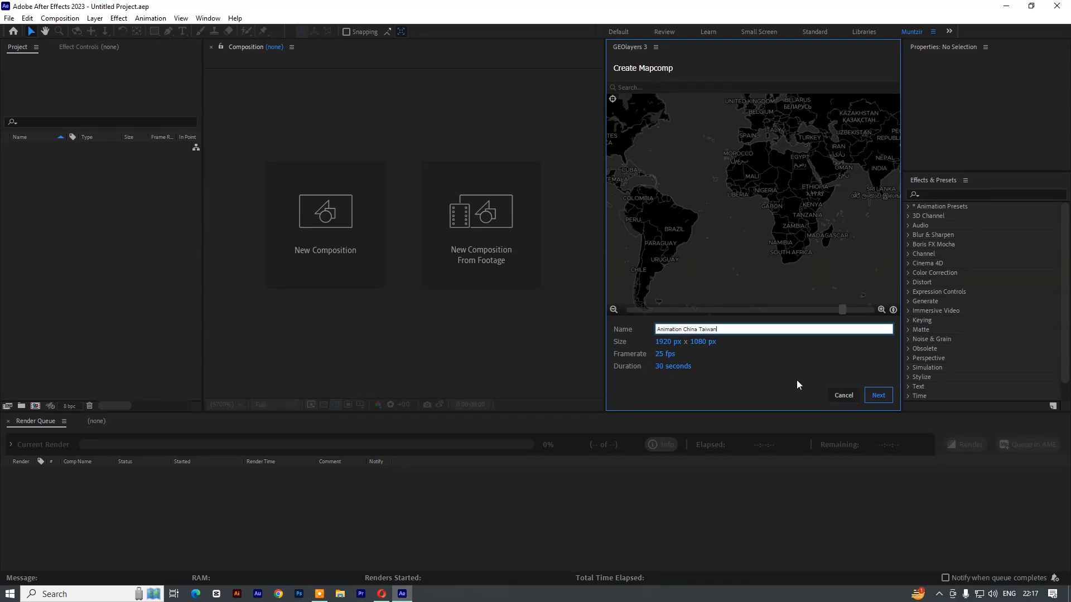
# - Continue to the mapcomp's style selection and try the World Terrain, World Physical, Ocean Basemap and Grey Canvas basemaps
pyautogui.click(878, 394)
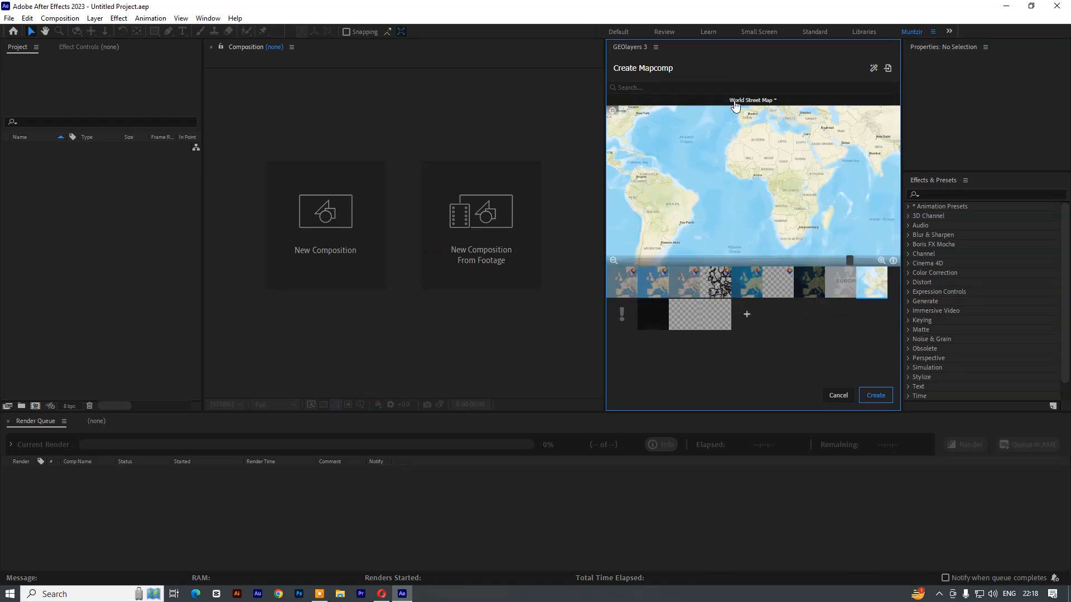
pyautogui.click(774, 102)
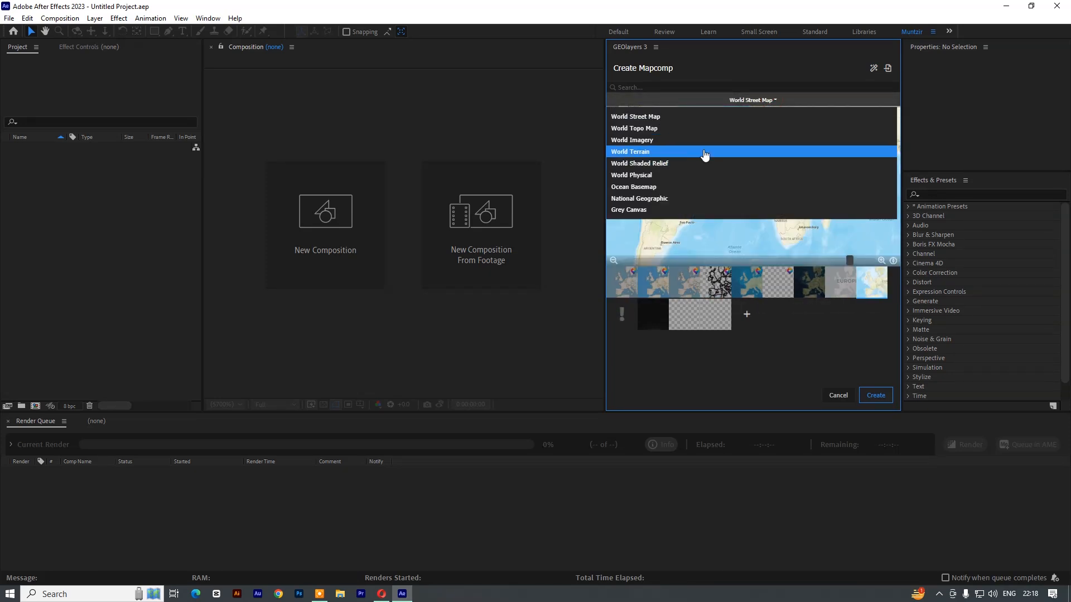
pyautogui.click(705, 151)
pyautogui.click(752, 100)
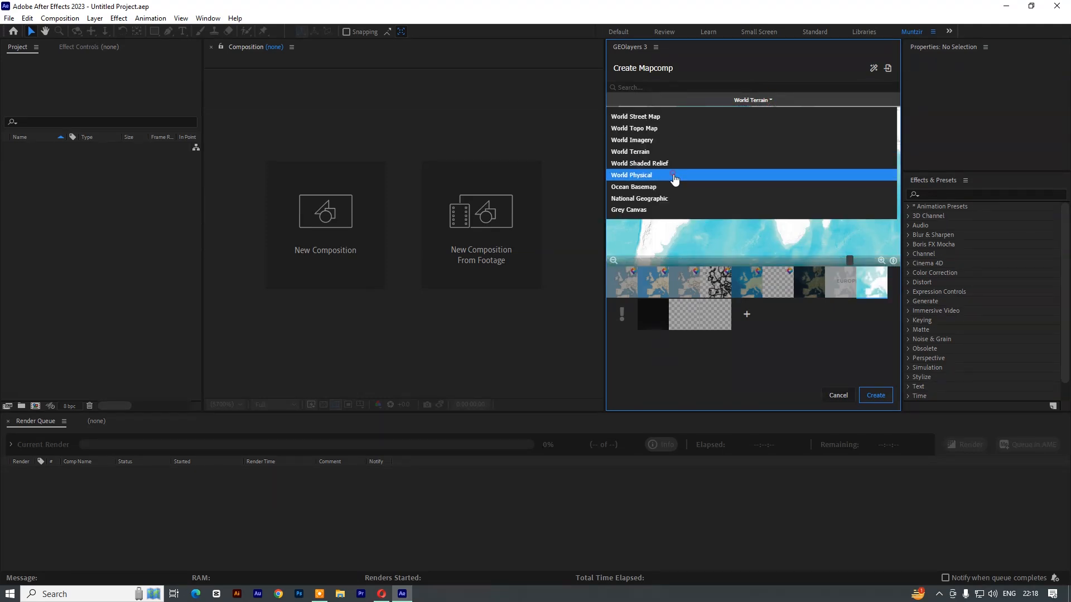
pyautogui.click(673, 177)
pyautogui.click(764, 101)
pyautogui.click(677, 187)
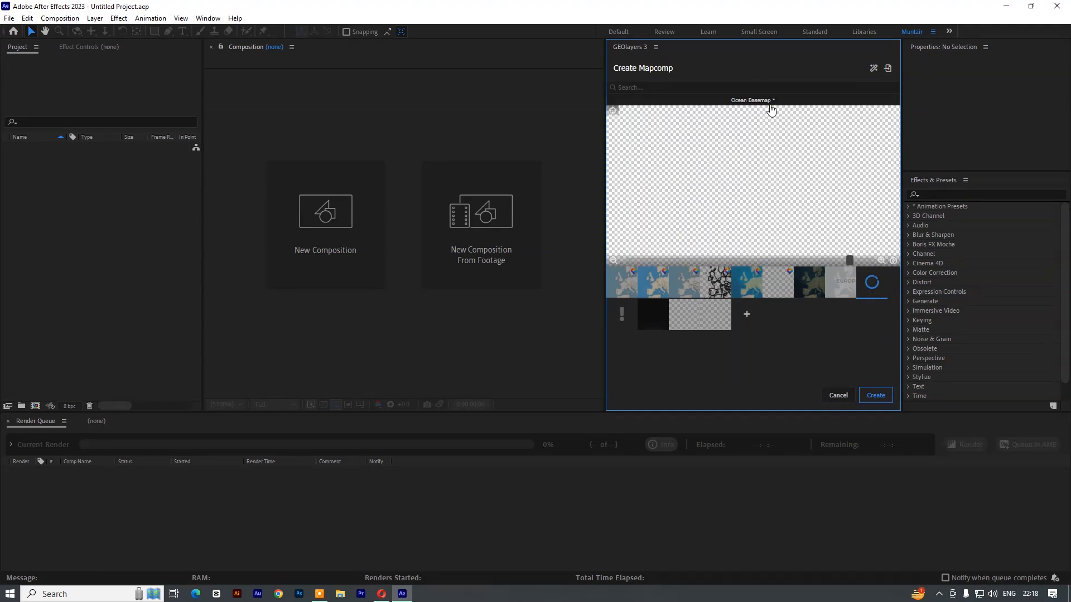
pyautogui.click(767, 102)
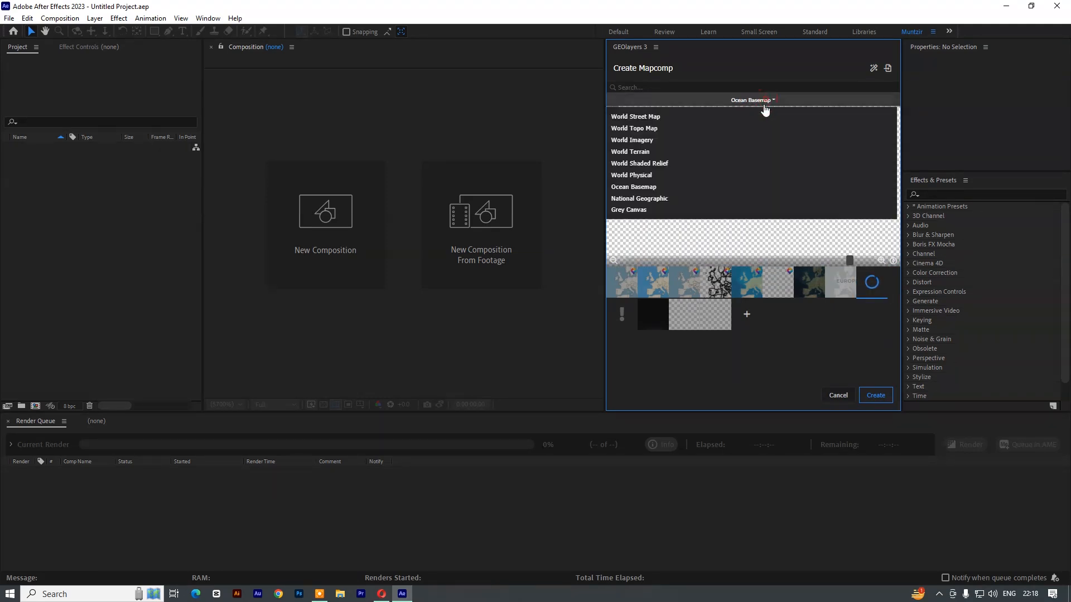
pyautogui.click(691, 210)
# - Choose the World Physical basemap and create the Animation China Taiwan mapcomp
pyautogui.click(766, 100)
pyautogui.click(678, 176)
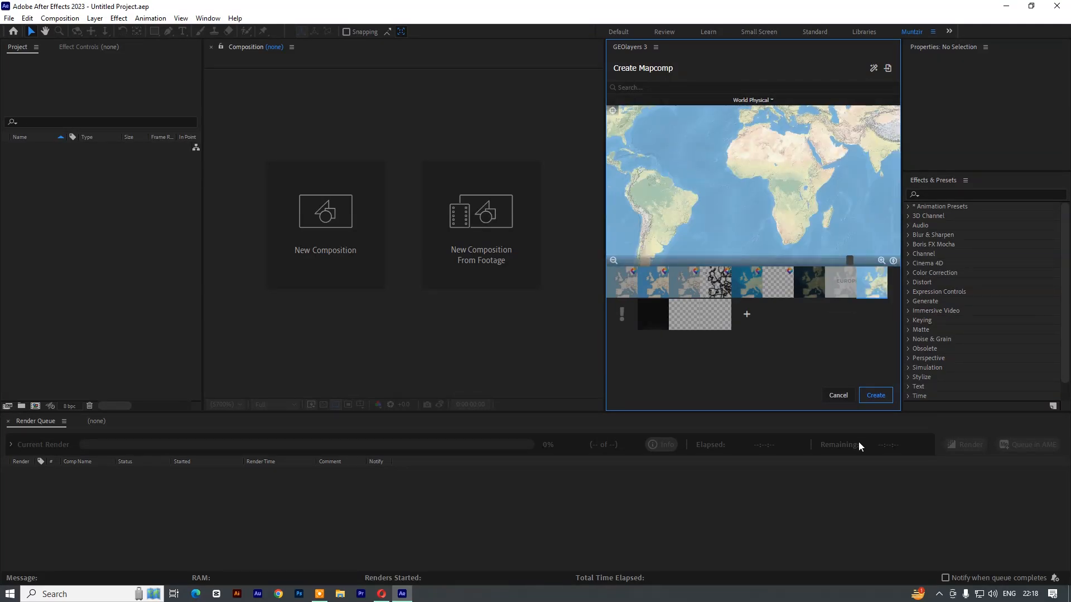
pyautogui.click(875, 396)
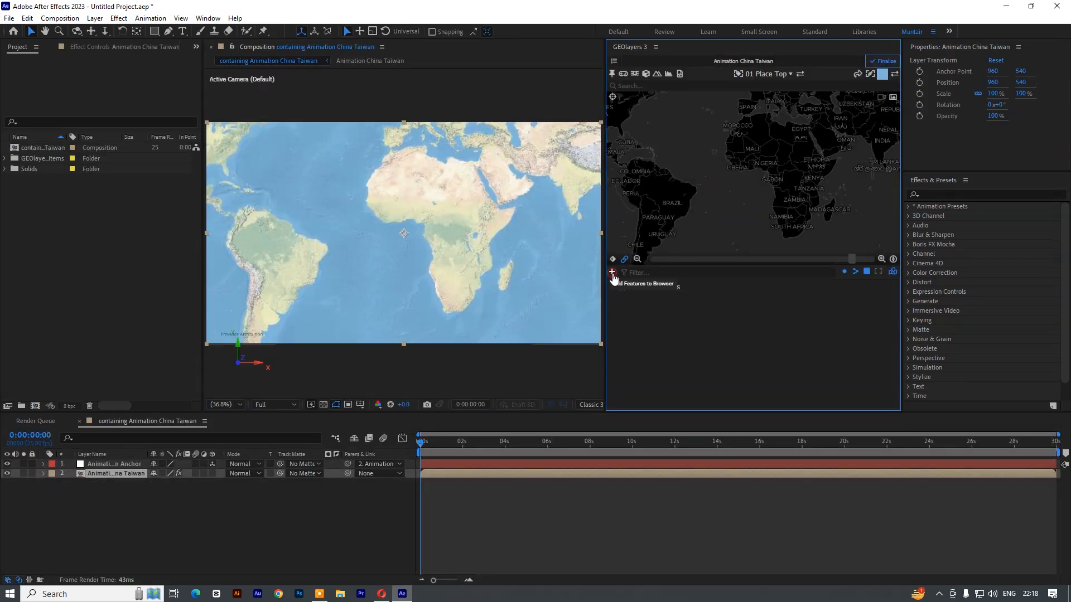
# - Download the Natural Earth Countries dataset into the feature browser
pyautogui.click(612, 272)
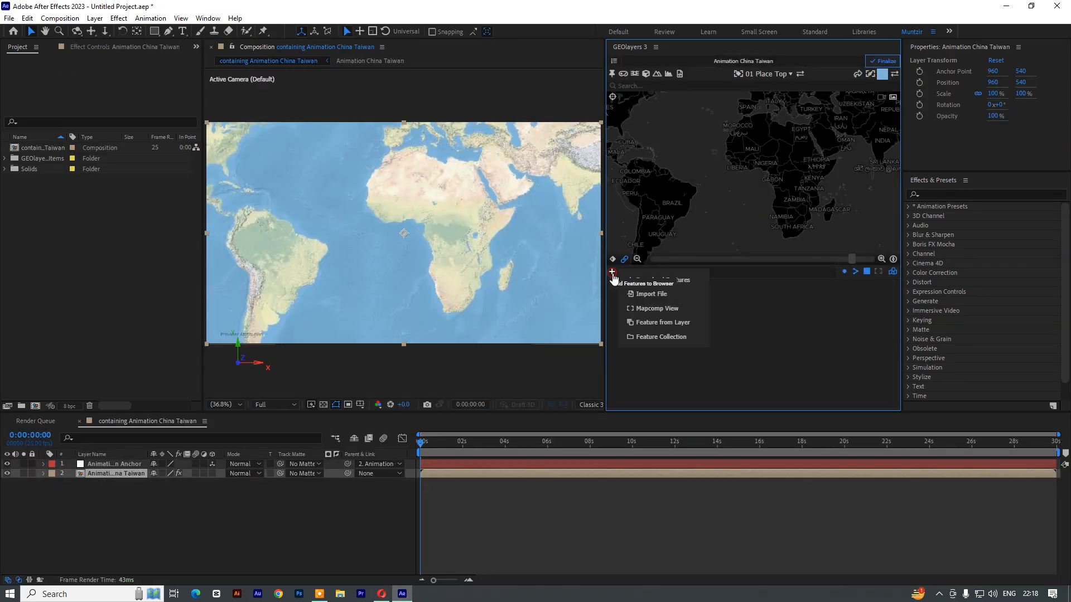
pyautogui.click(682, 281)
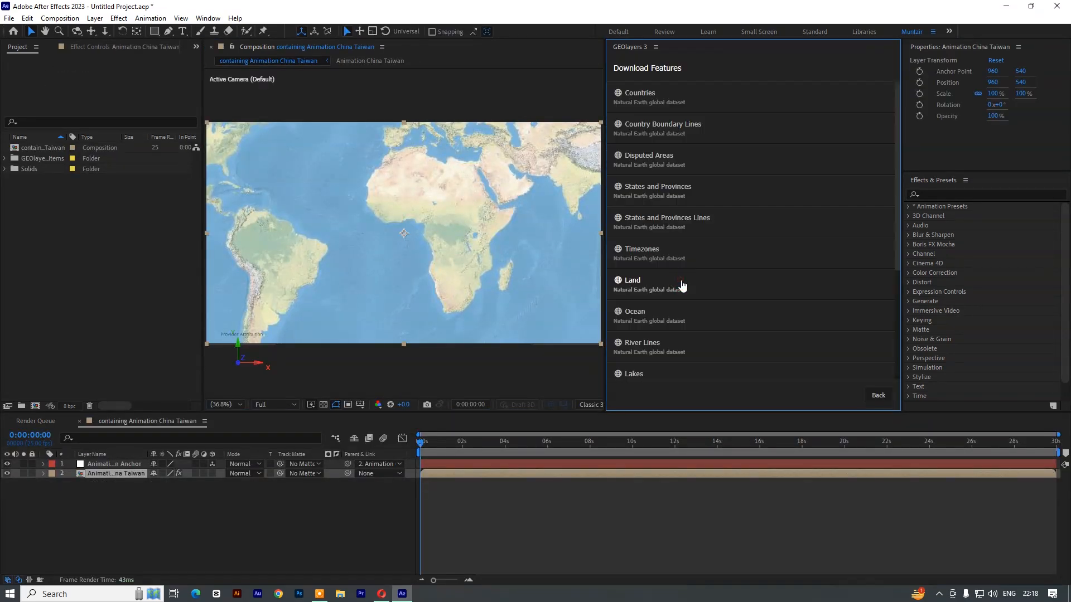
pyautogui.click(667, 99)
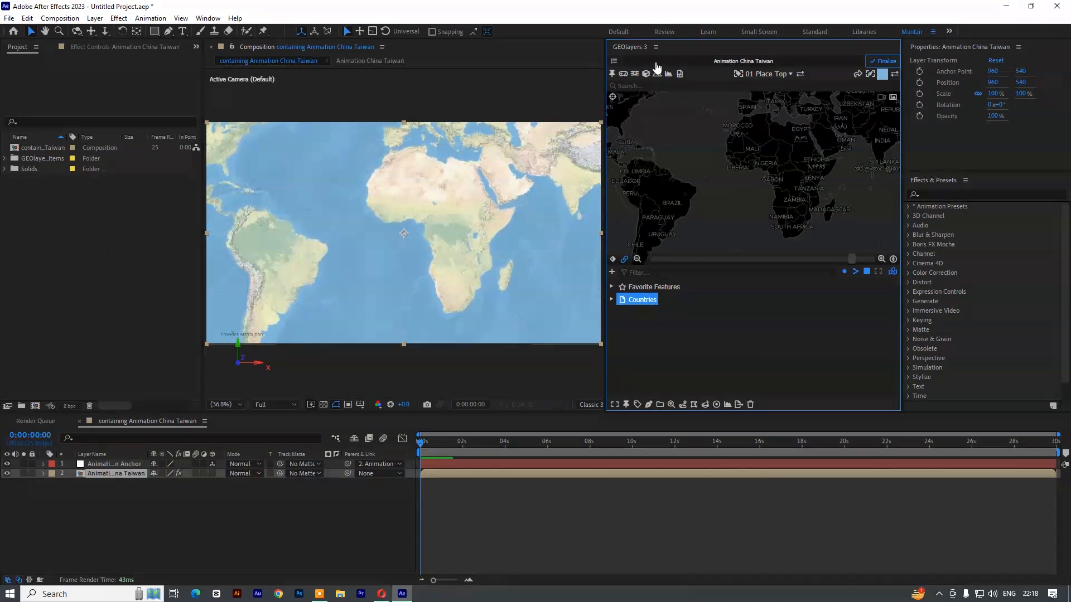
# - Filter the features by "china" and draw People's Republic of China as a light blue shape layer, dismissing the hint
pyautogui.click(652, 272)
pyautogui.write('china')
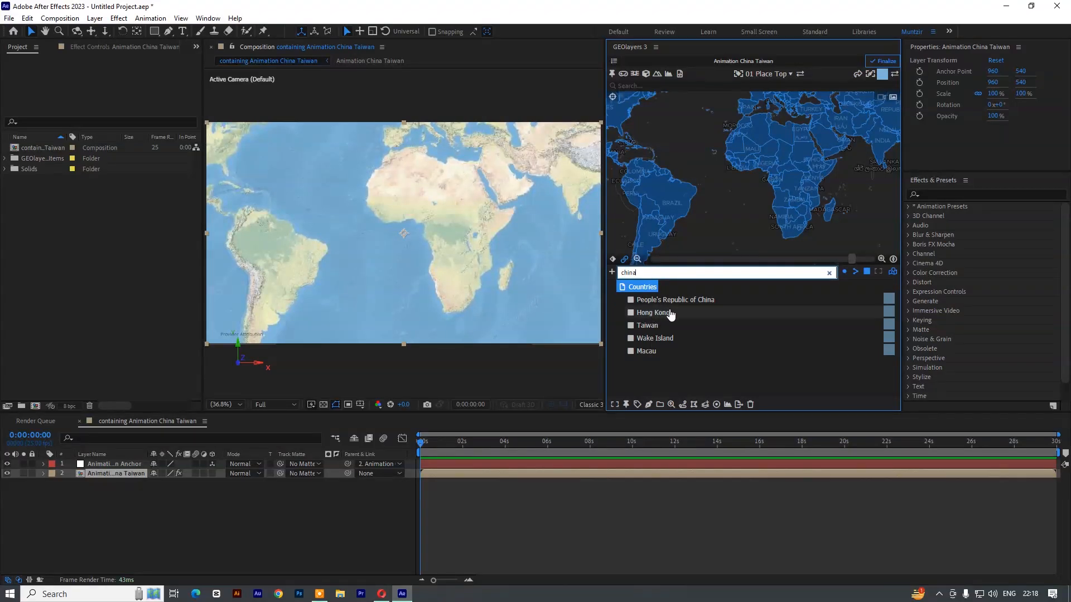
pyautogui.click(692, 307)
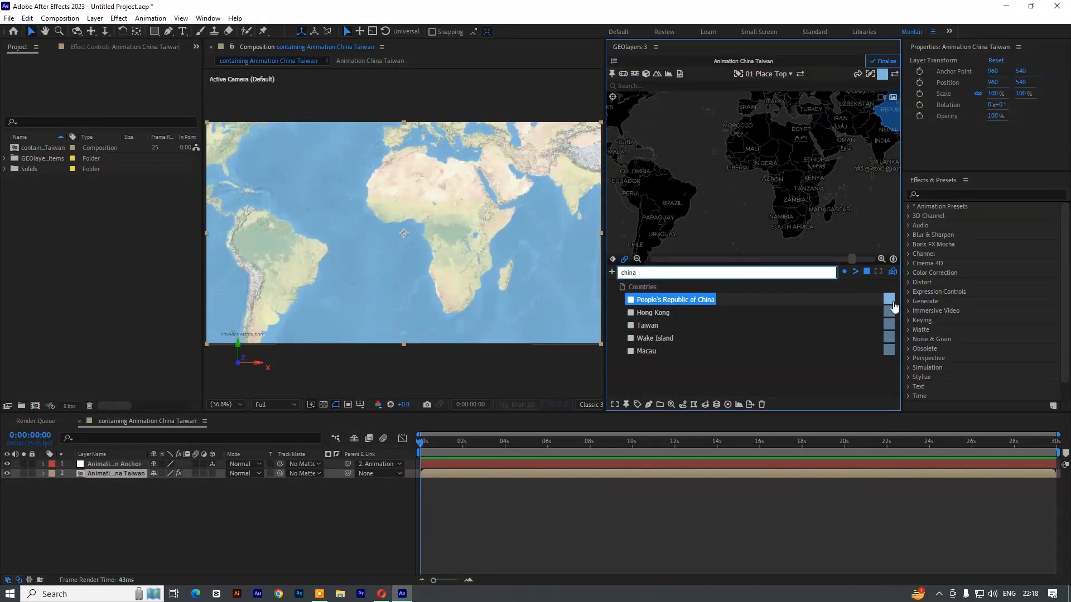
pyautogui.click(888, 300)
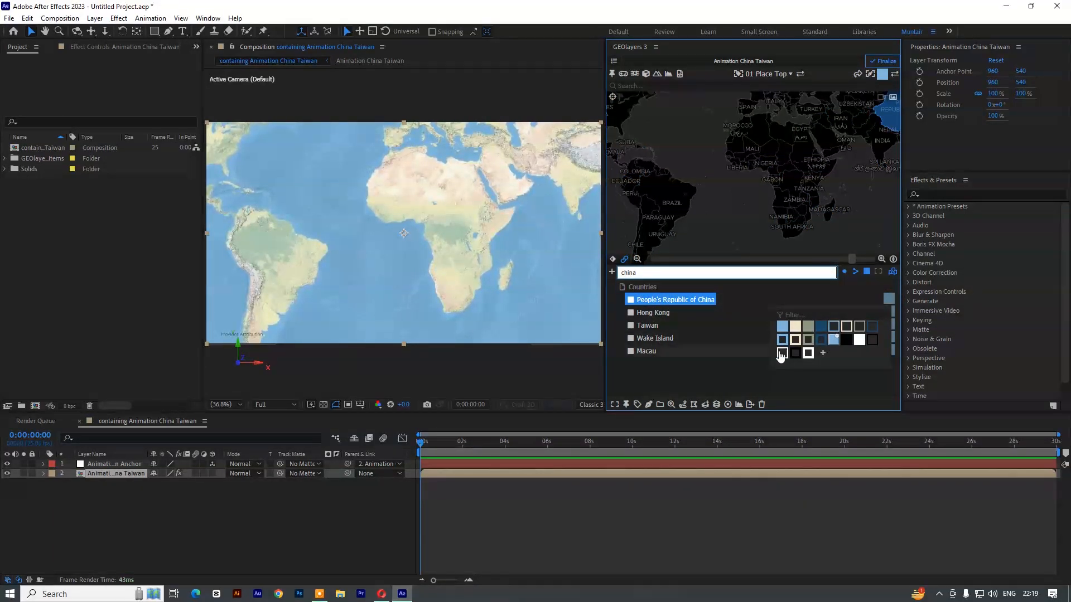
pyautogui.click(795, 330)
pyautogui.click(648, 404)
pyautogui.click(685, 375)
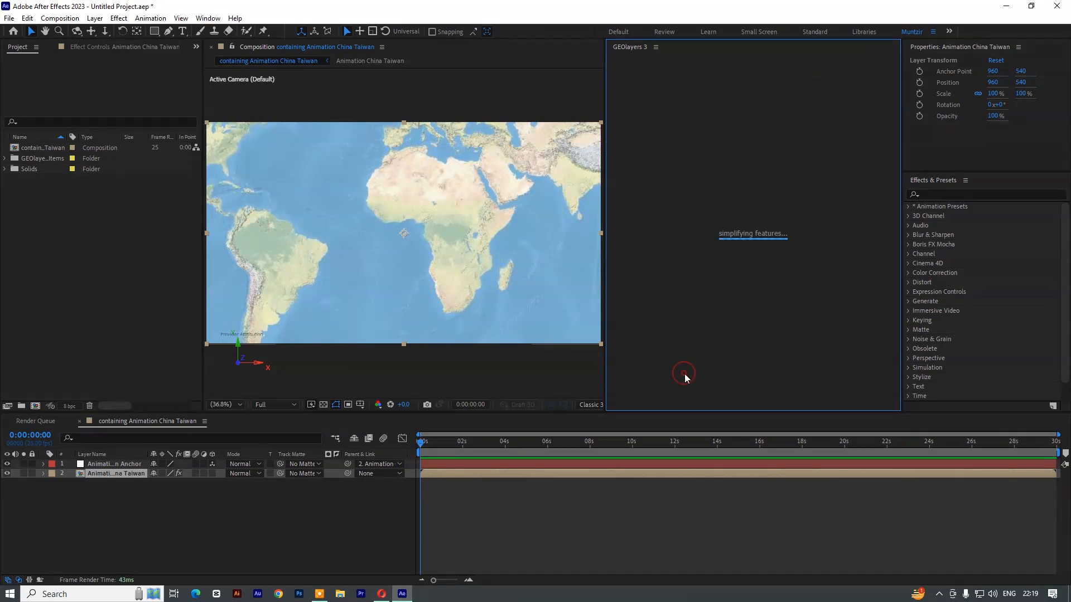
pyautogui.click(887, 68)
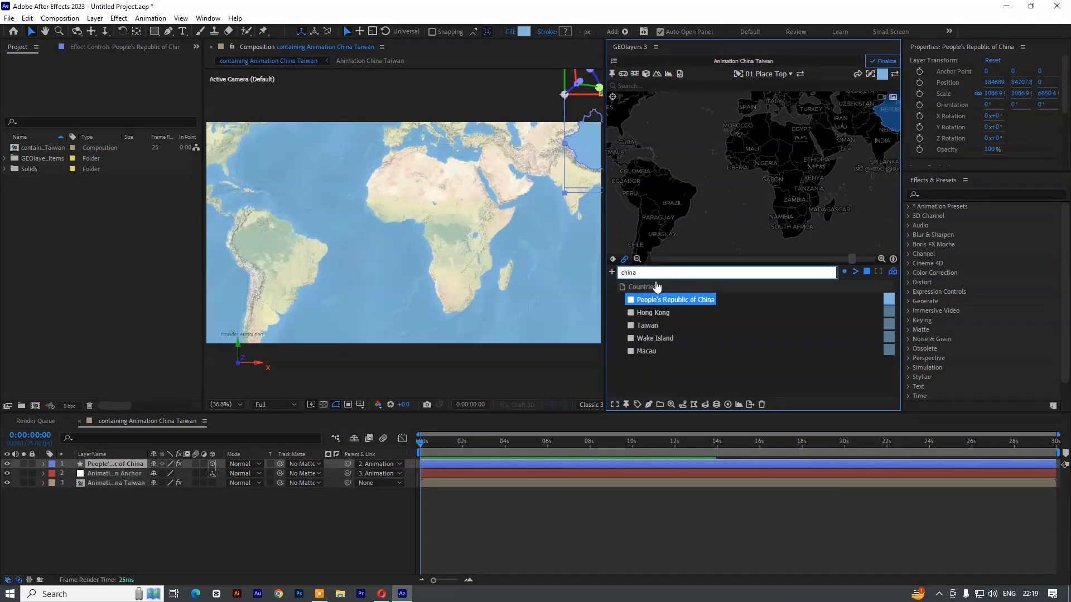
# - Draw the Taiwan feature as a dark blue shape layer and dismiss the shape layer hint
pyautogui.click(635, 302)
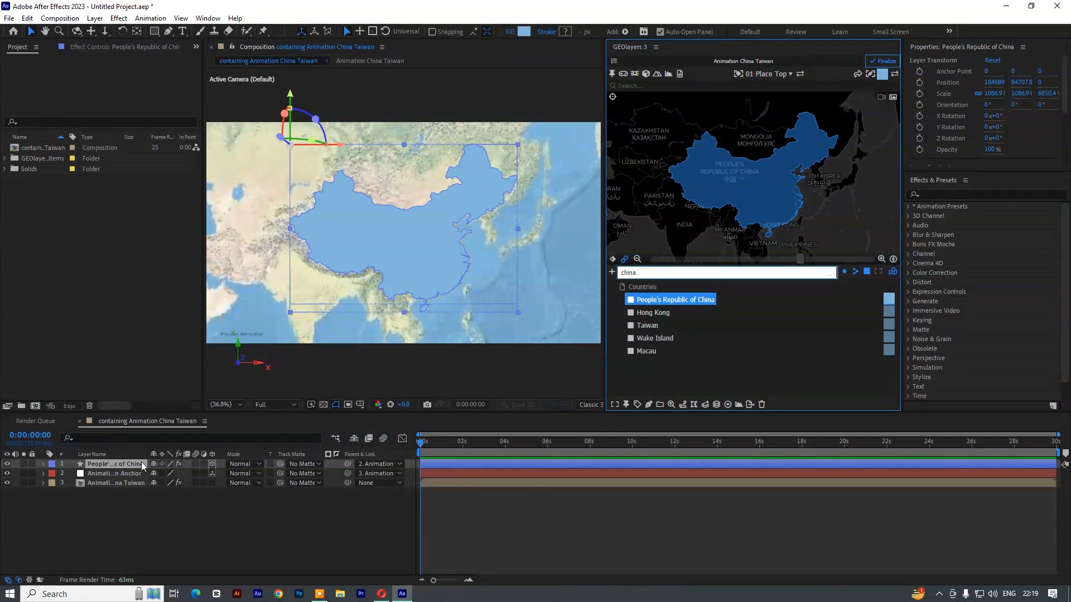
pyautogui.click(650, 327)
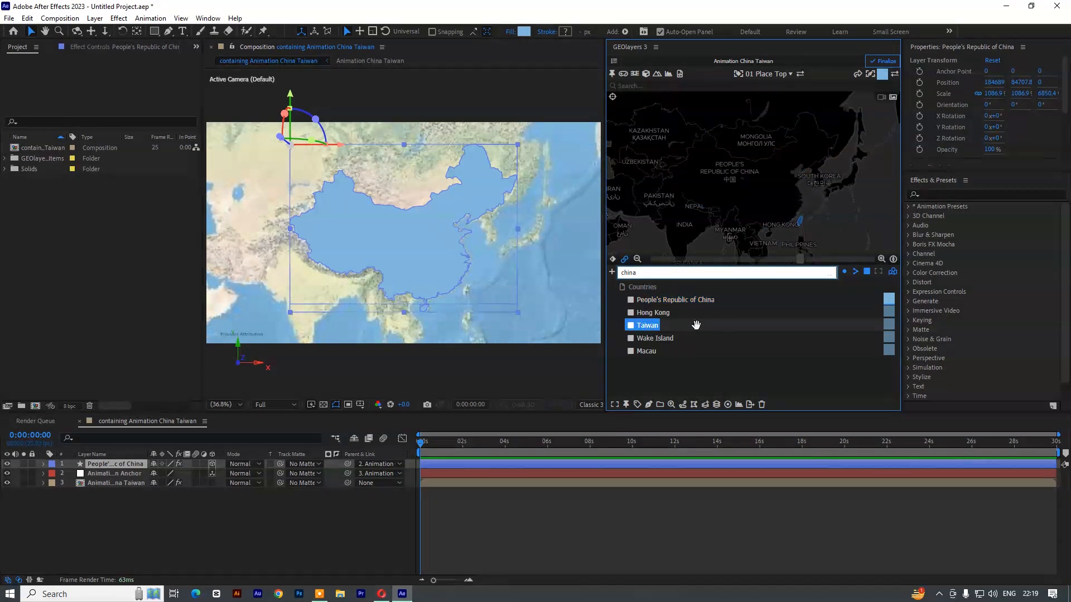
pyautogui.click(889, 326)
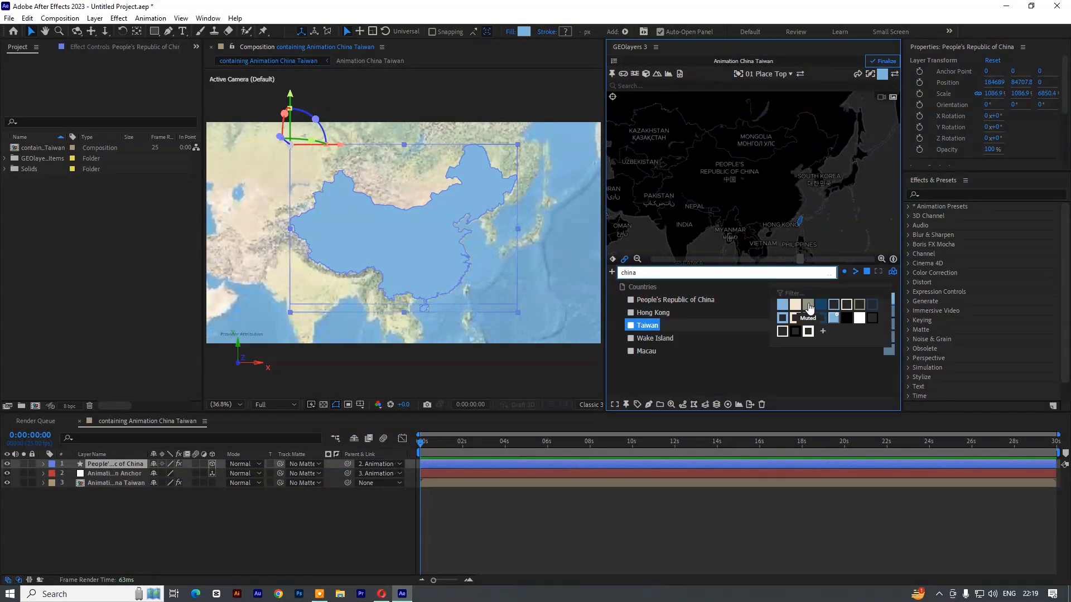
pyautogui.click(815, 304)
pyautogui.click(647, 406)
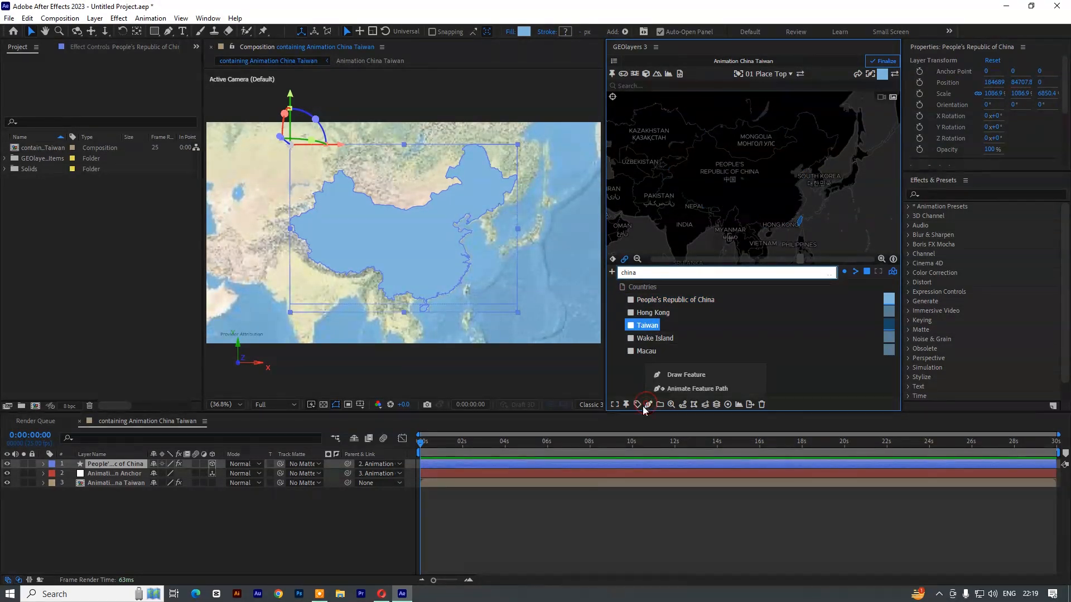
pyautogui.click(680, 376)
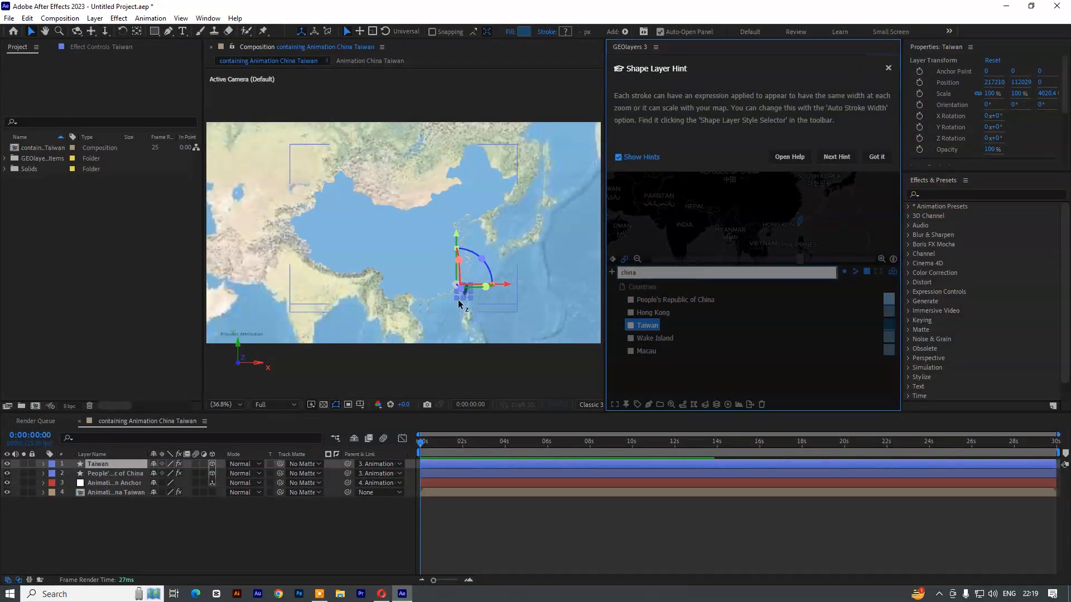
pyautogui.click(876, 157)
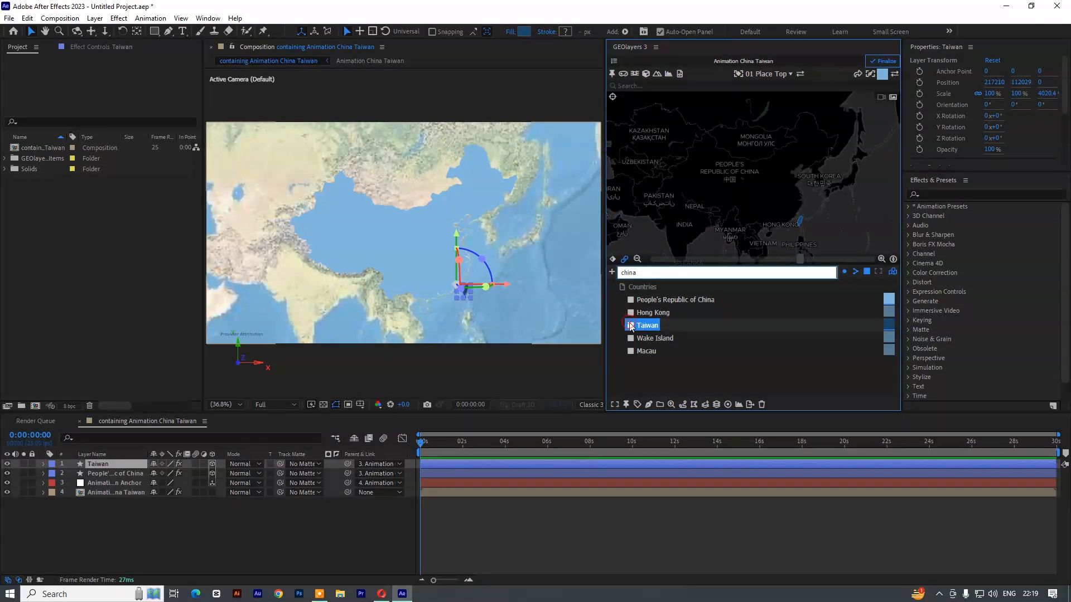
# - Frame the map on Taiwan and widen the timeline's layer name column to show full names
pyautogui.click(631, 327)
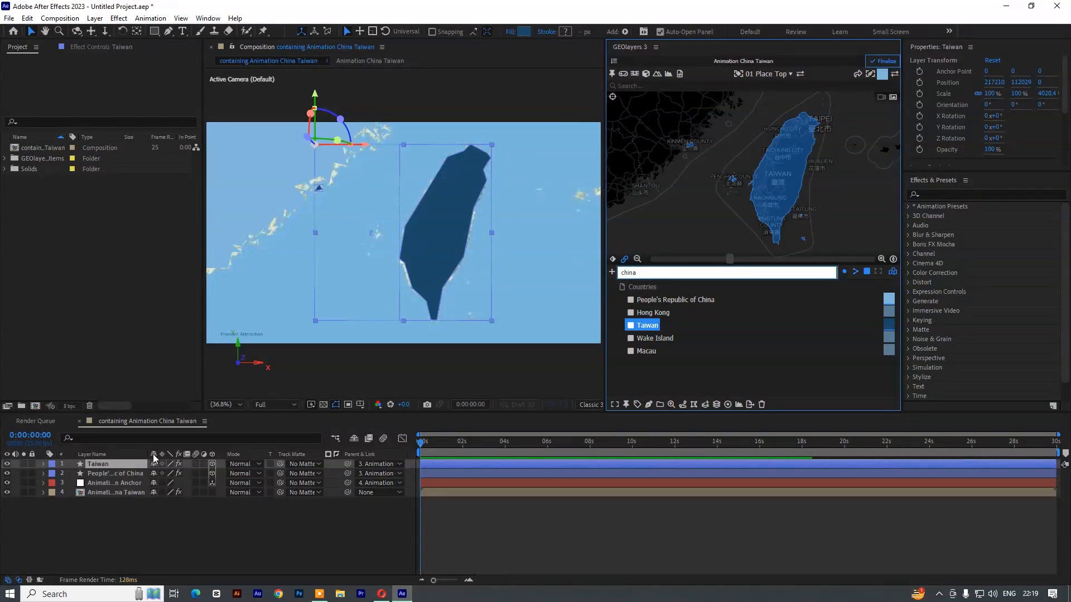
pyautogui.moveTo(145, 454); pyautogui.dragTo(209, 455)
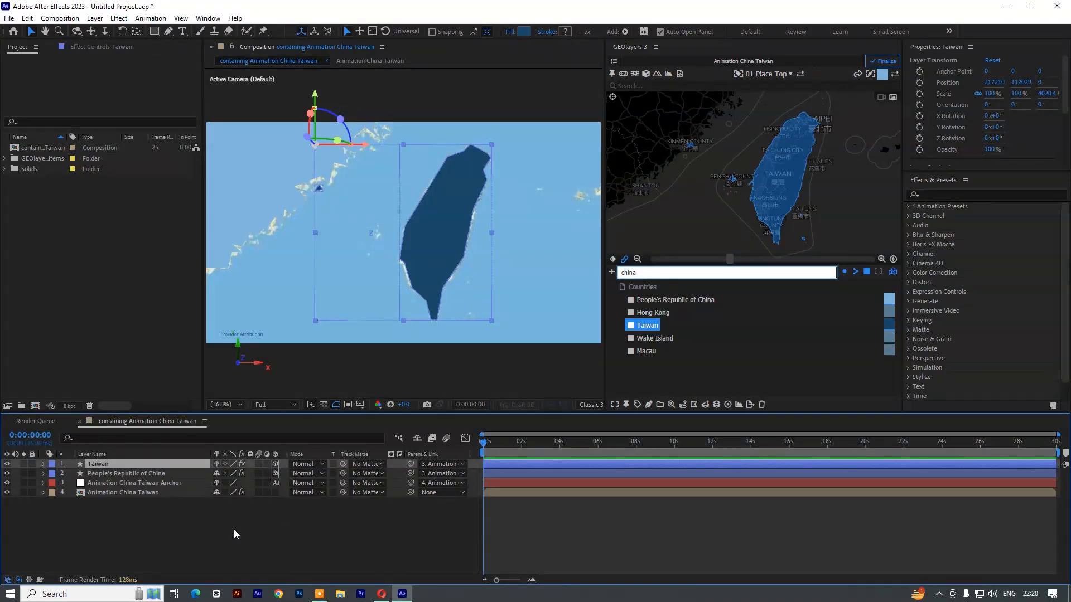
pyautogui.click(167, 483)
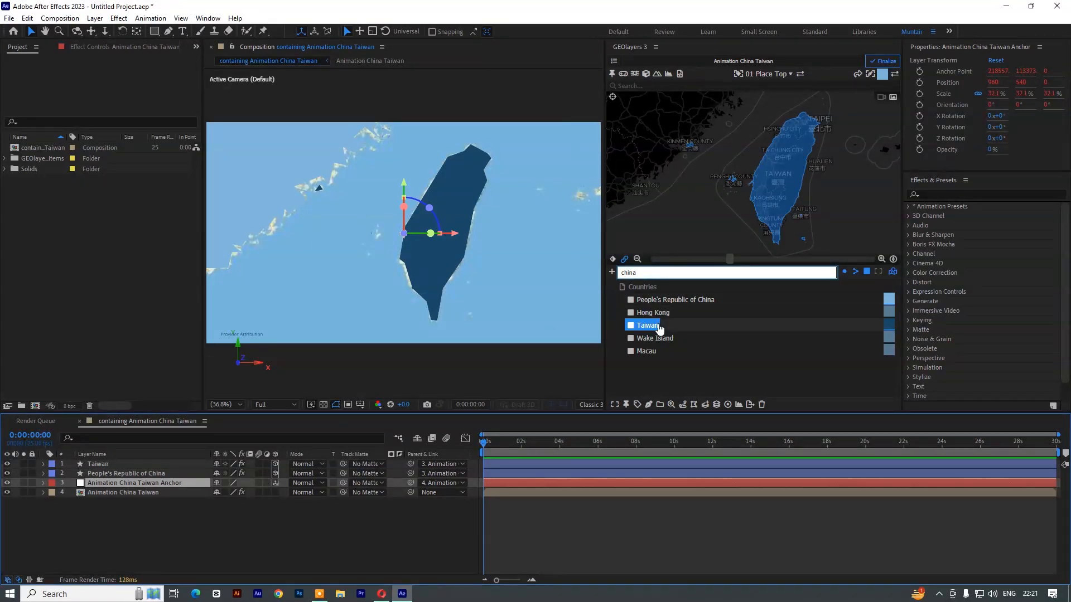
# - Frame the map on China and change the fill of the People's Republic of China shape layer to bright blue
pyautogui.click(645, 299)
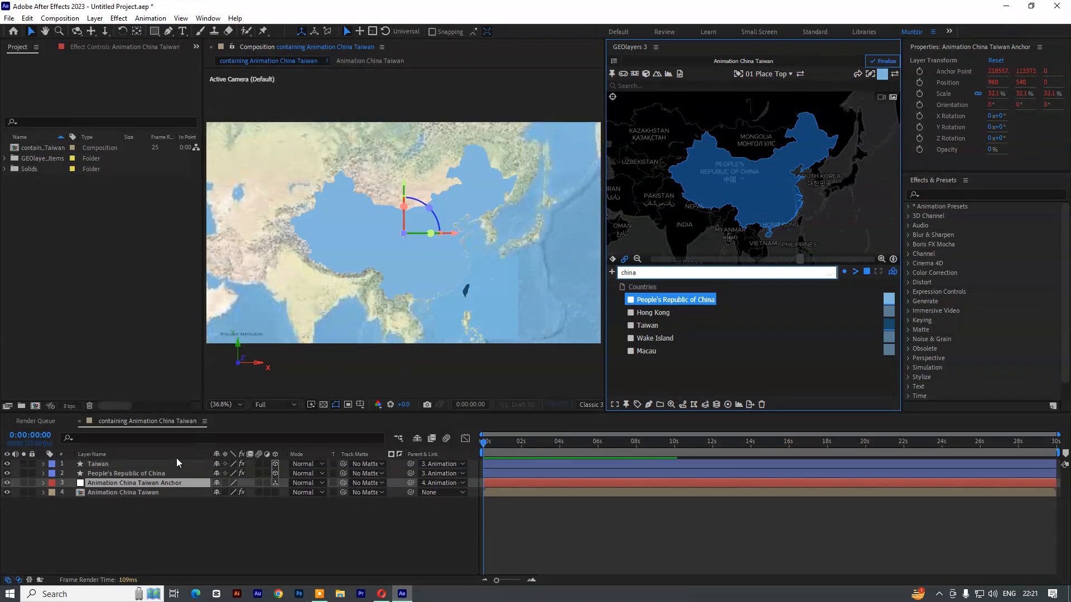
pyautogui.click(521, 31)
pyautogui.moveTo(748, 334)
pyautogui.mouseDown()
pyautogui.moveTo(747, 384)
pyautogui.moveTo(747, 315)
pyautogui.mouseUp()
pyautogui.moveTo(697, 276); pyautogui.dragTo(731, 254)
pyautogui.click(835, 266)
# - Change the fill color of the Taiwan shape layer to bright red, FF0101
pyautogui.click(133, 466)
pyautogui.click(524, 32)
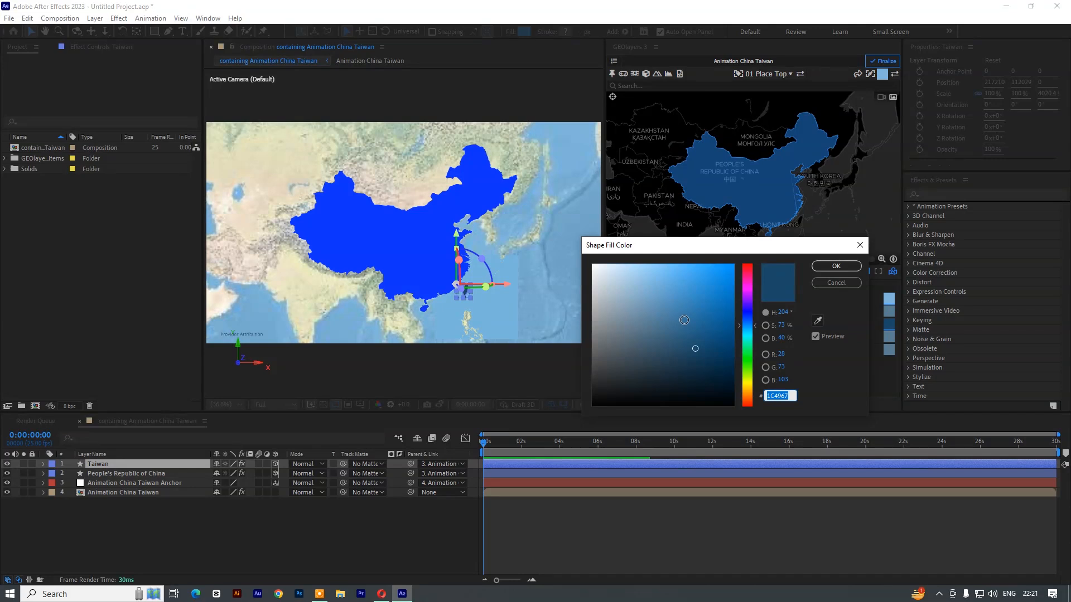
pyautogui.moveTo(749, 291); pyautogui.dragTo(750, 258)
pyautogui.click(734, 261)
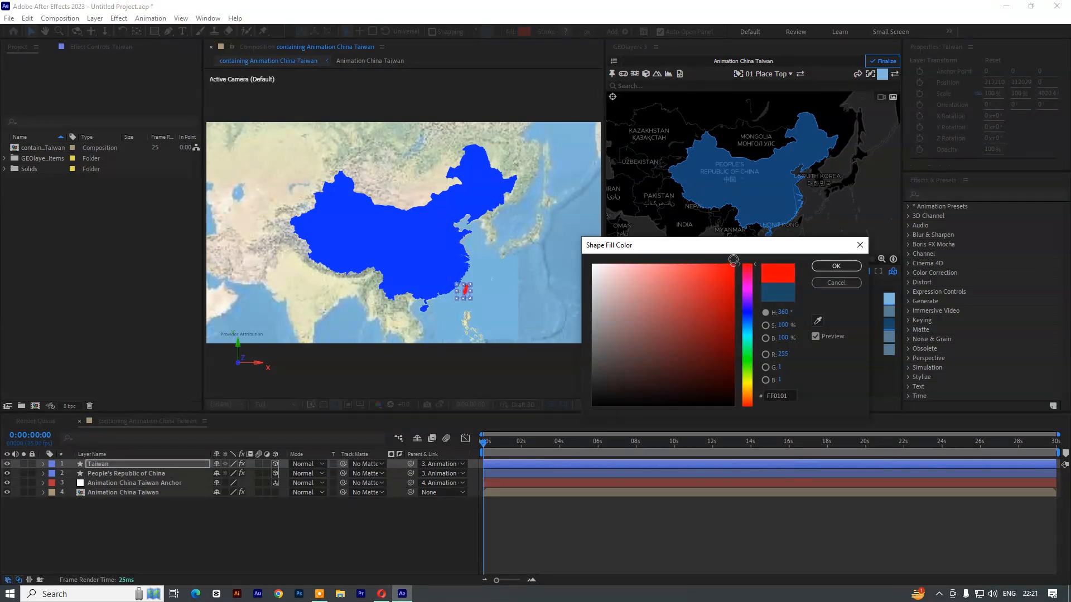
pyautogui.click(836, 266)
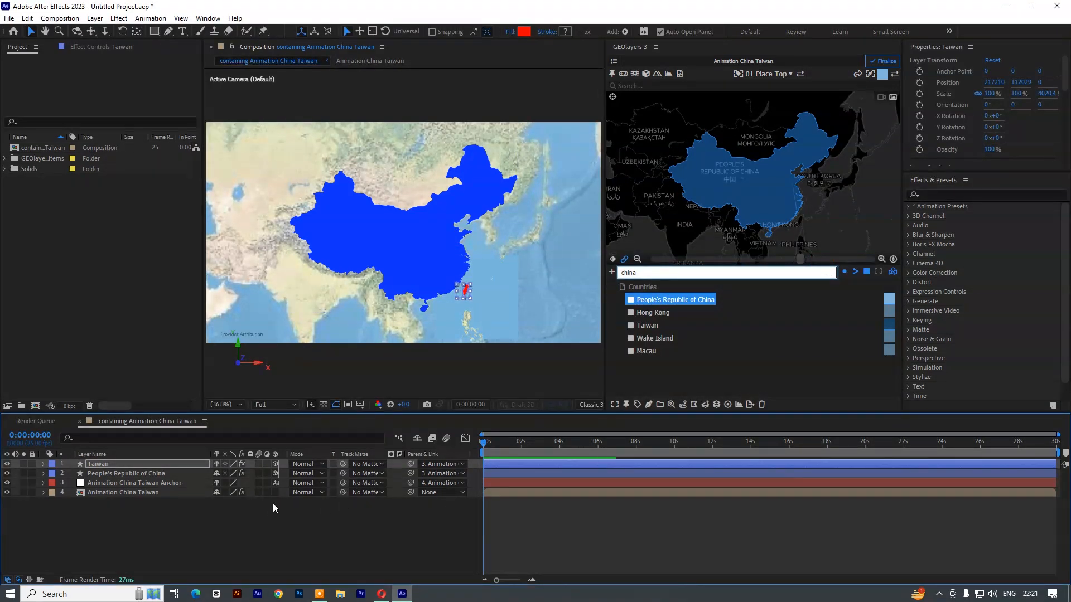
pyautogui.click(268, 524)
# - Set the blending mode of the Taiwan and People's Republic of China layers to Multiply
pyautogui.click(144, 473)
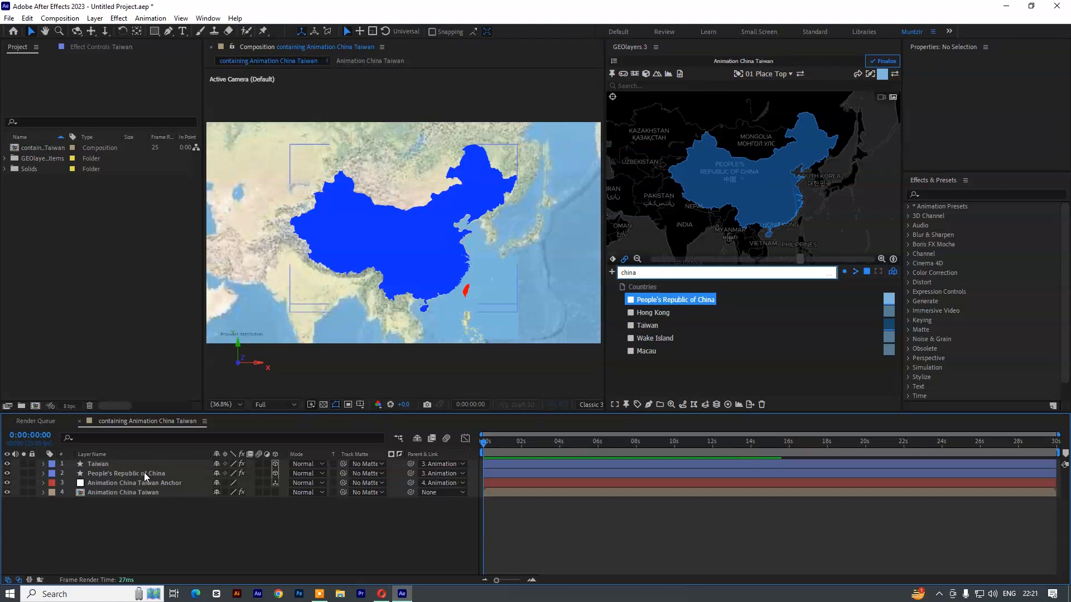
pyautogui.keyDown('shift'); pyautogui.click(283, 463); pyautogui.keyUp('shift')
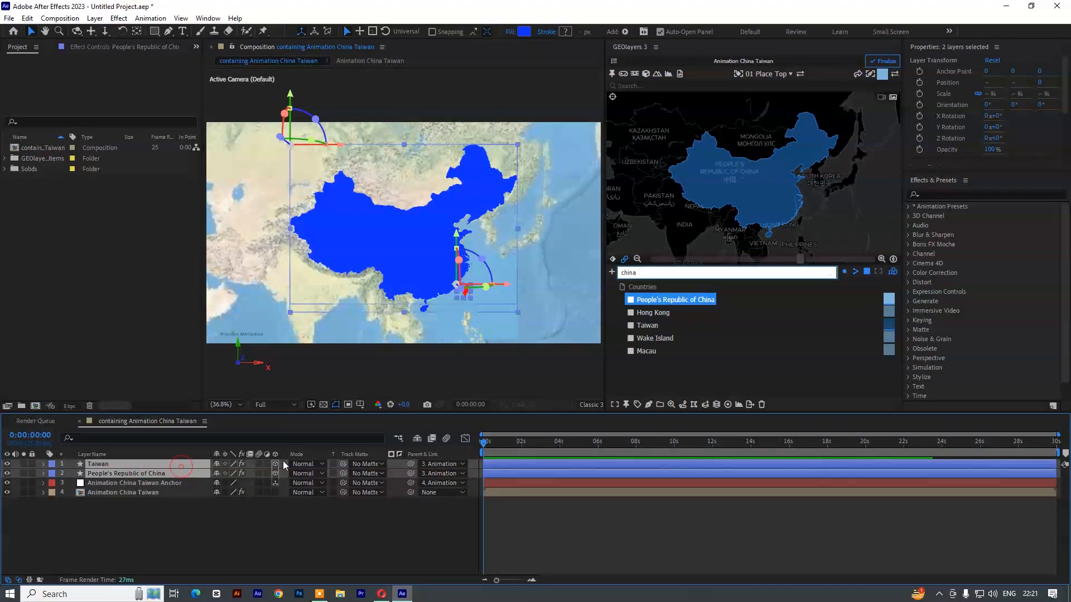
pyautogui.click(306, 464)
pyautogui.click(373, 149)
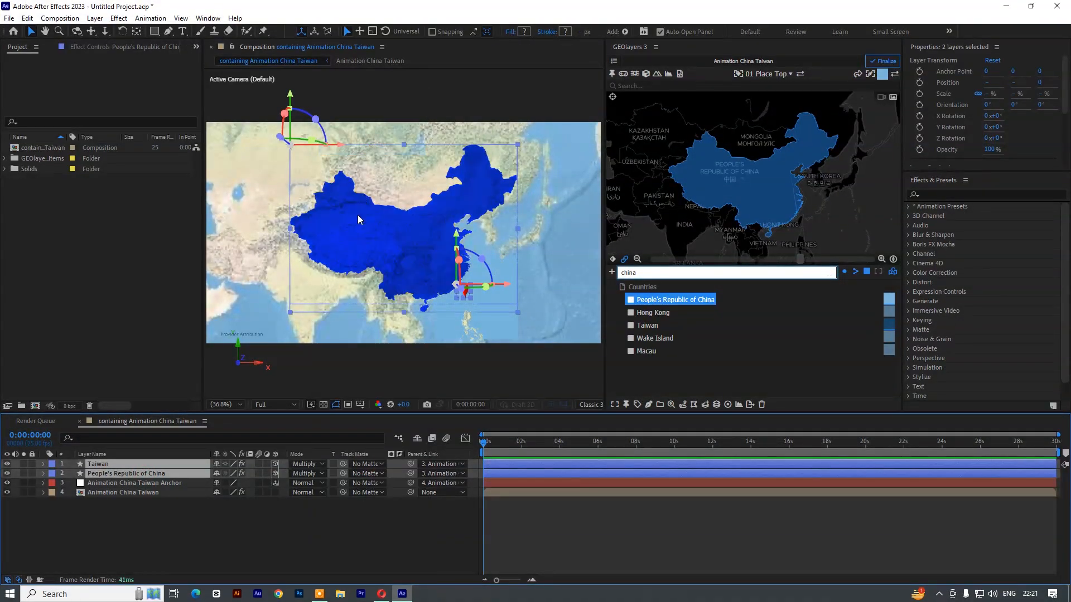
pyautogui.click(277, 531)
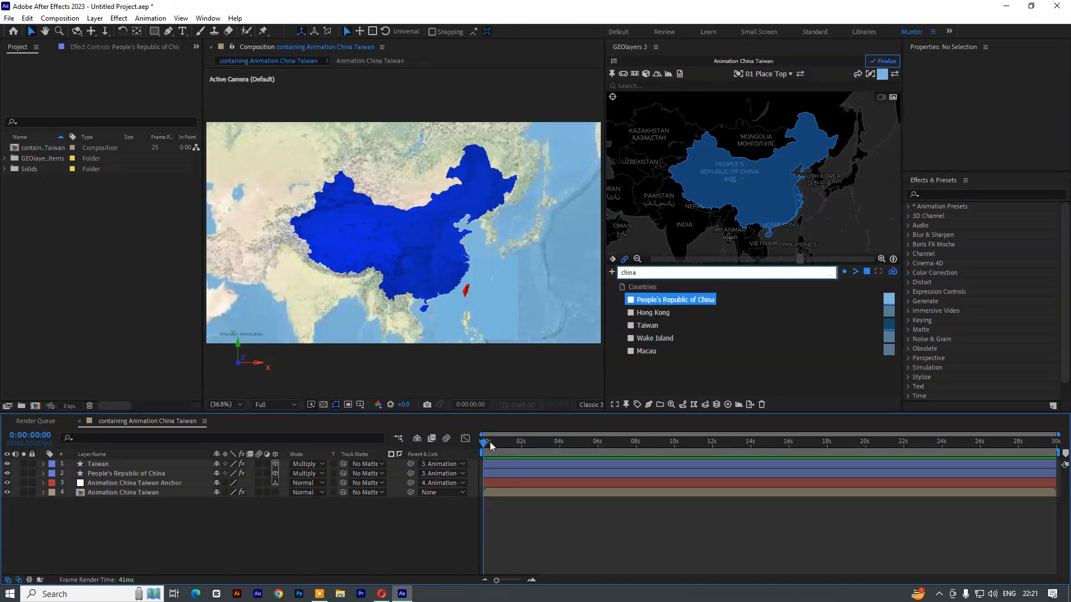
# - Zoom the map out to about 2.33 to show Asia and its surroundings, and keyframe this view at 0 seconds
pyautogui.moveTo(491, 443); pyautogui.dragTo(444, 451)
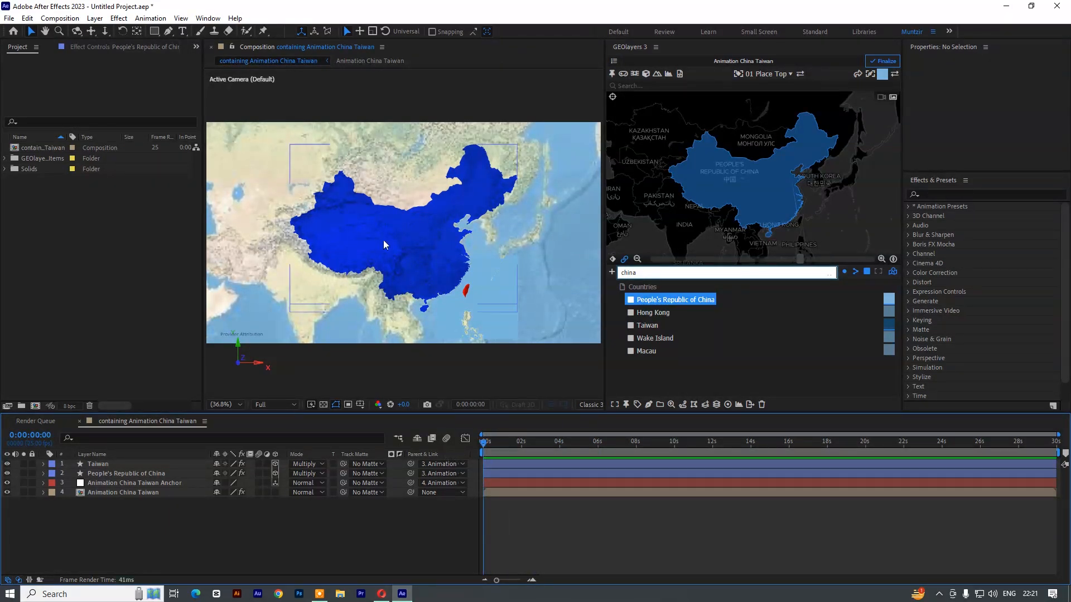
pyautogui.scroll(-1, 740, 194)
pyautogui.scroll(-3, 740, 195)
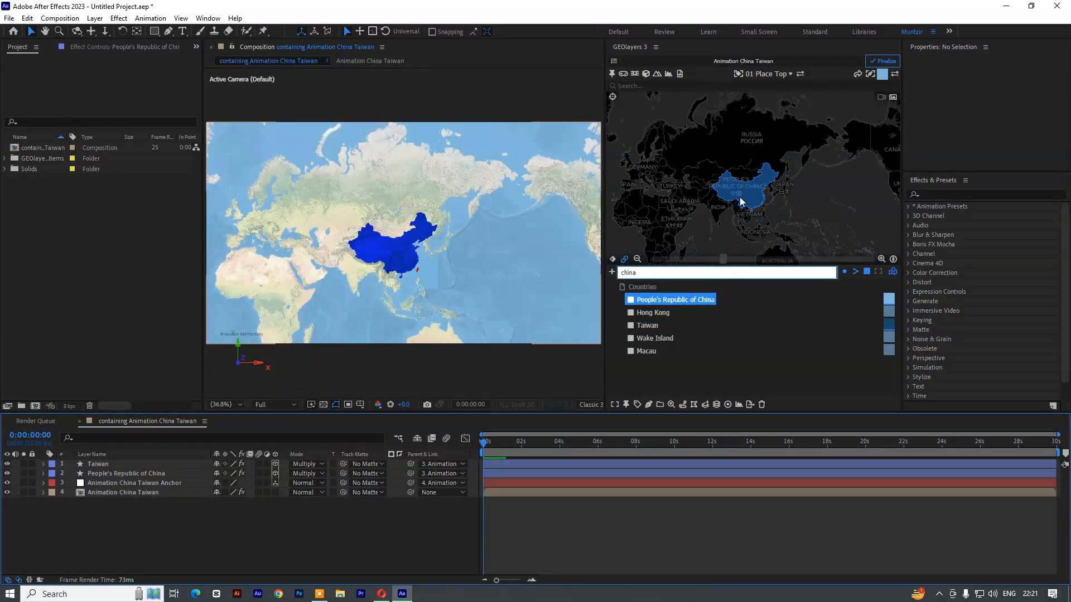
pyautogui.click(612, 260)
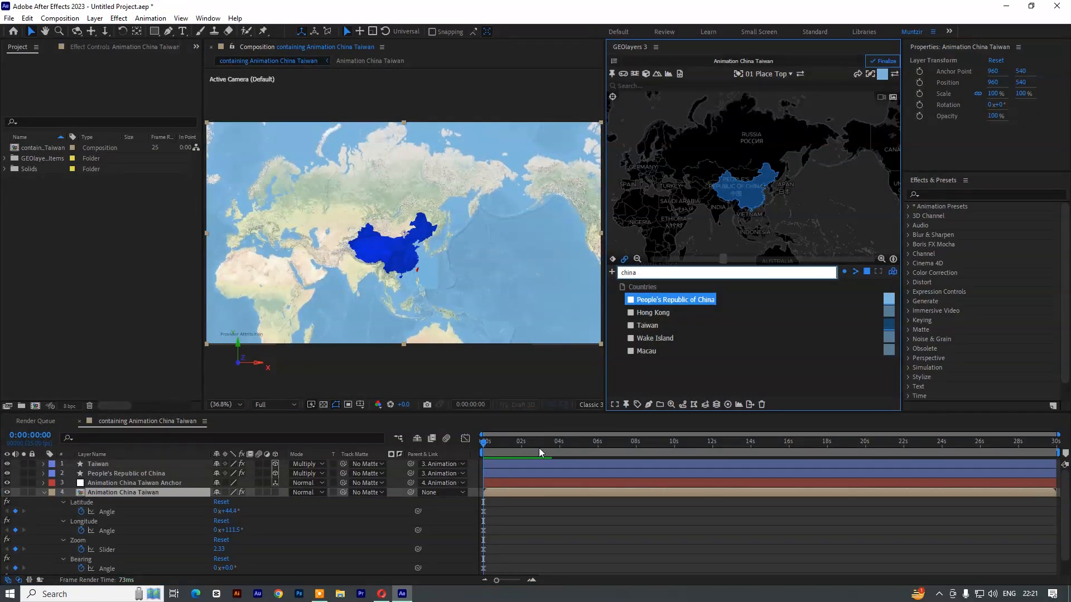
# - Keyframe map views framed on the People's Republic of China at 0:00:04:01 and on Taiwan at 0:00:07:24
pyautogui.click(560, 443)
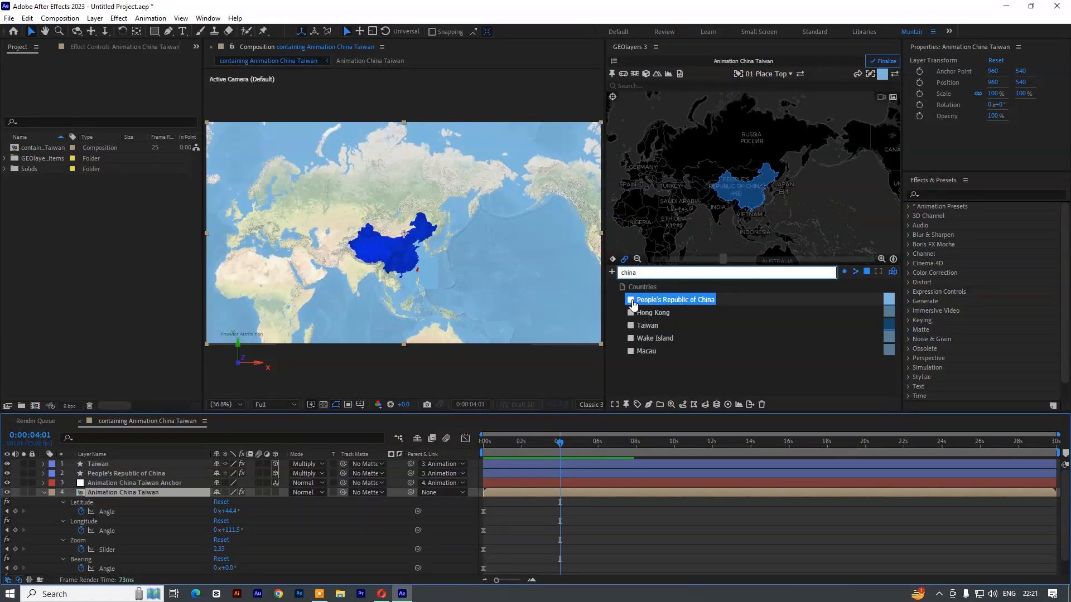
pyautogui.doubleClick(632, 299)
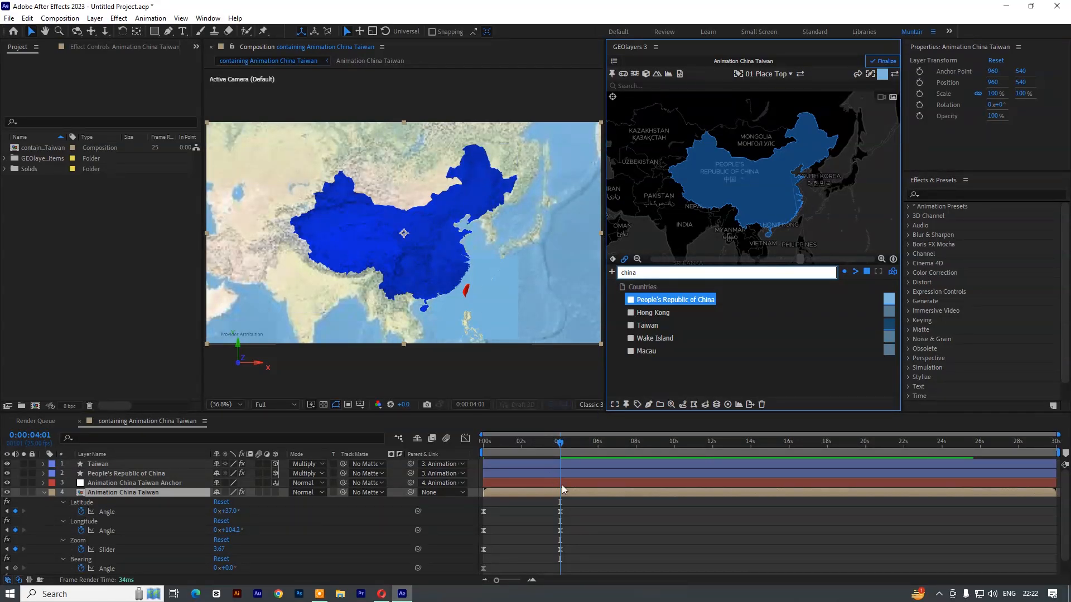
pyautogui.moveTo(562, 444); pyautogui.dragTo(637, 450)
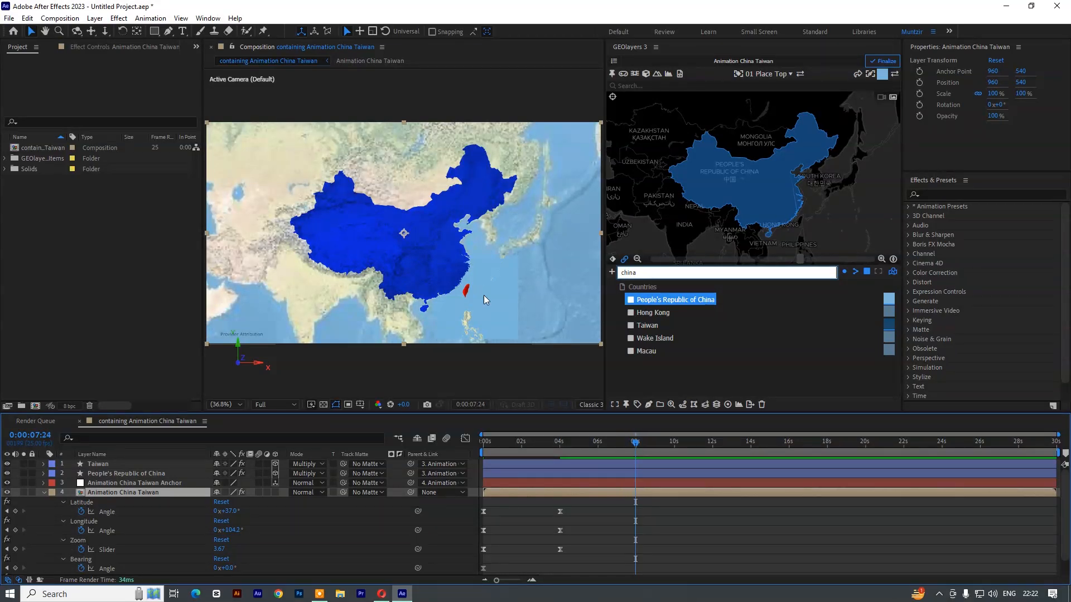
pyautogui.click(635, 326)
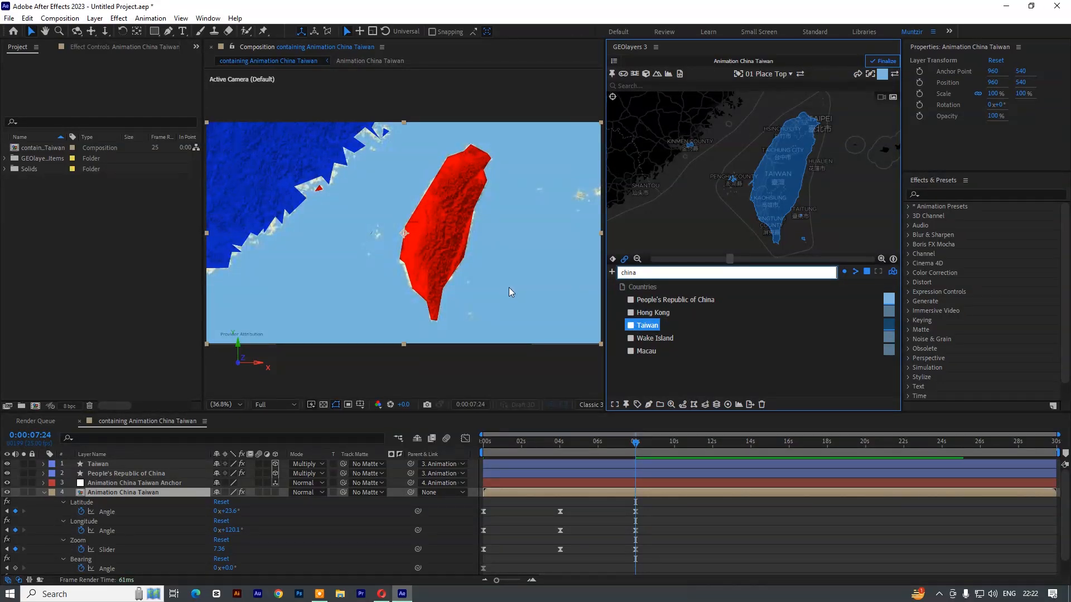
# - Finalize the Animation China Taiwan map with the playhead at 0:00:07:24, and scrub through the animation to check it
pyautogui.click(884, 63)
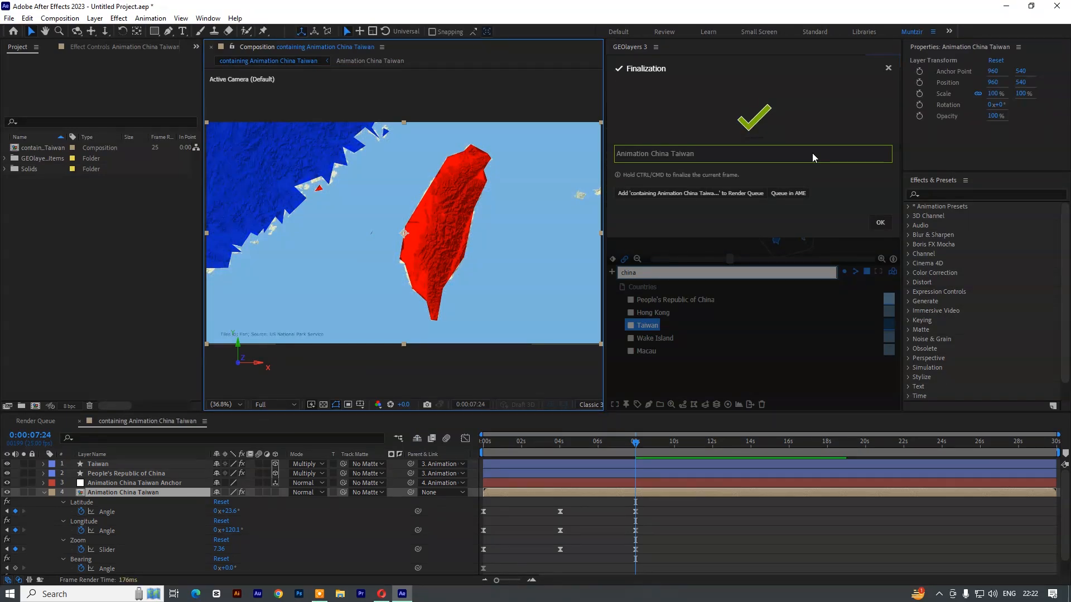
pyautogui.moveTo(630, 453); pyautogui.dragTo(473, 449)
pyautogui.click(881, 221)
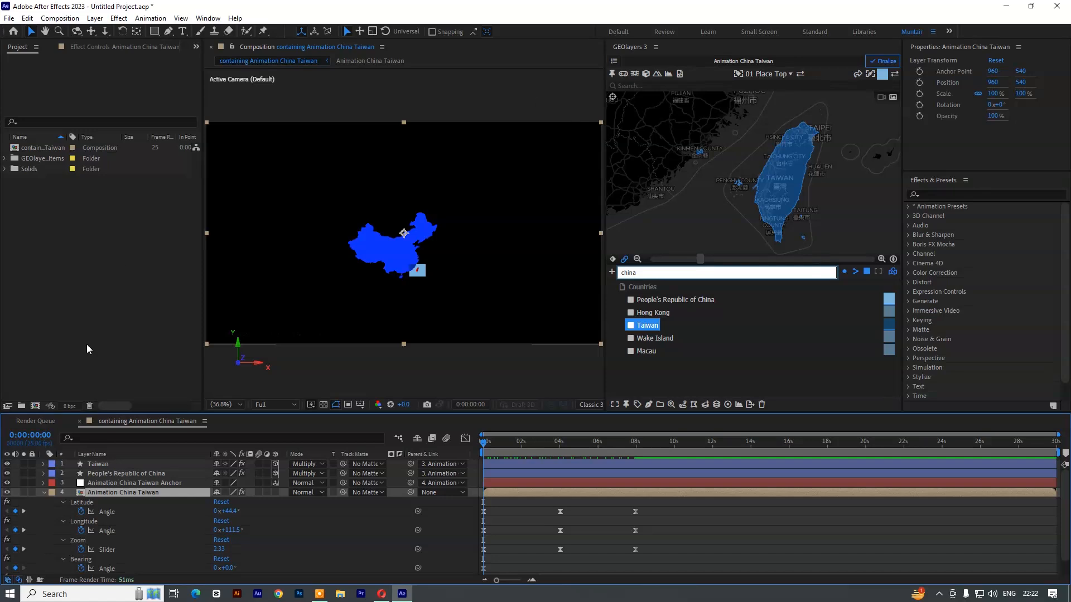
pyautogui.click(44, 493)
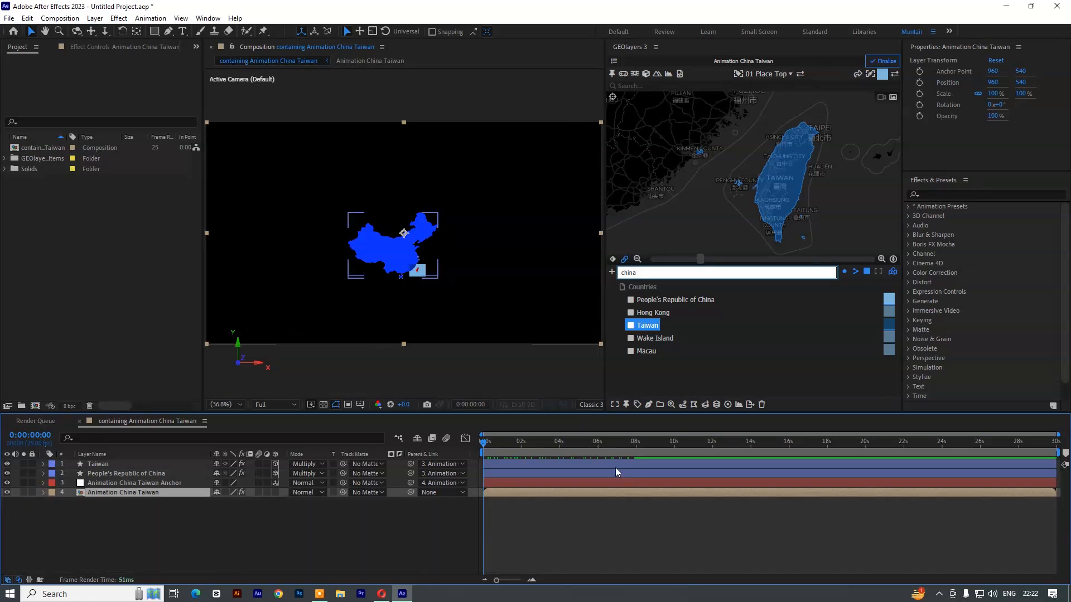
pyautogui.moveTo(506, 450); pyautogui.dragTo(618, 453)
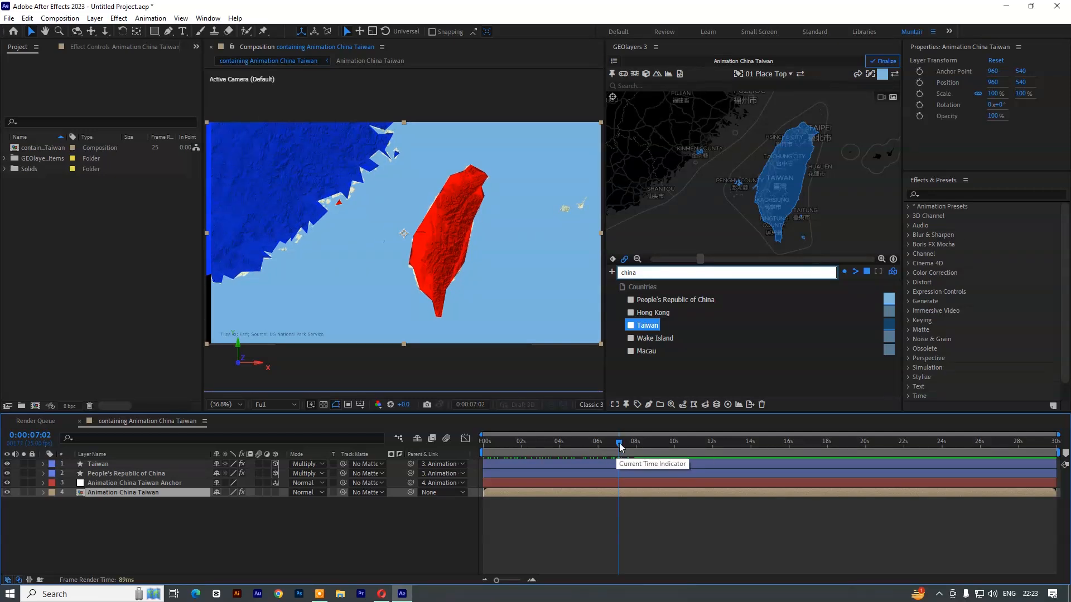
pyautogui.moveTo(619, 444); pyautogui.dragTo(442, 438)
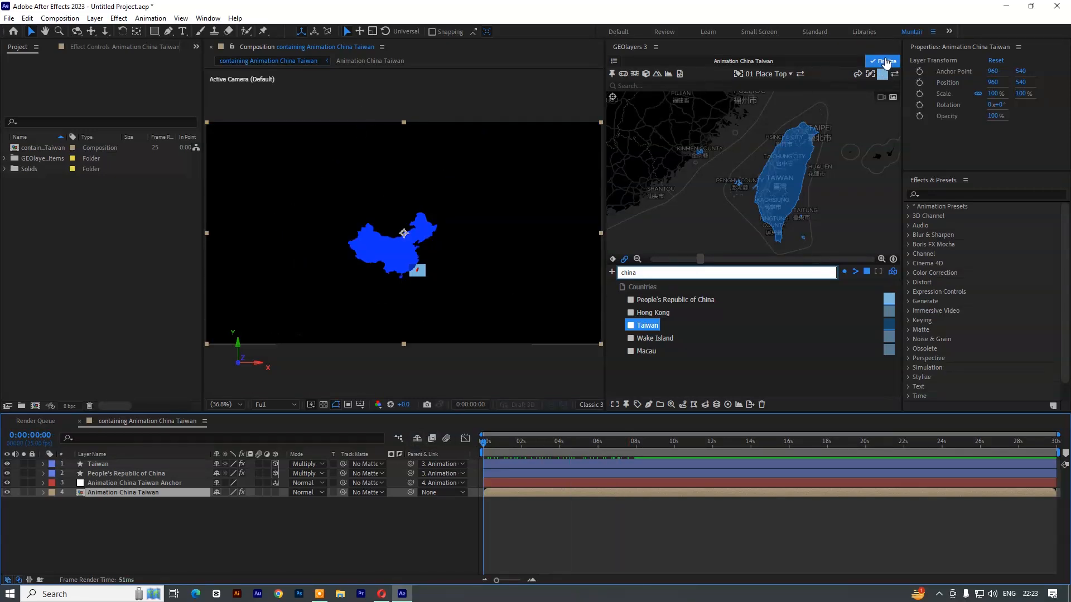
# - Finalize the map at the first frame, and reveal the map layer's keyframes with the playhead at 0:00:05:11
pyautogui.click(885, 61)
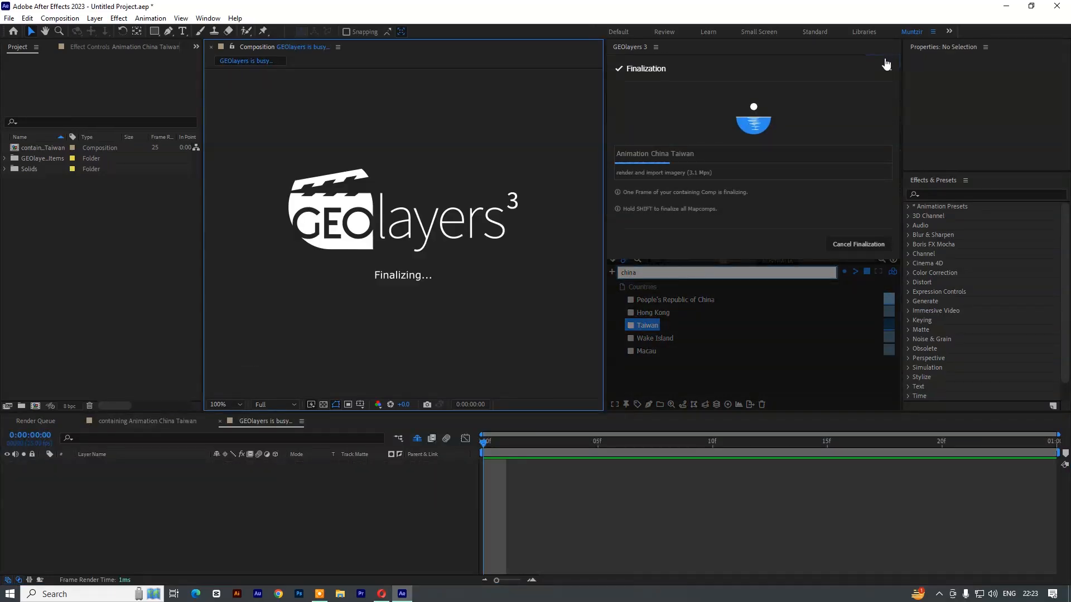
pyautogui.moveTo(486, 446); pyautogui.dragTo(587, 453)
pyautogui.press('u')
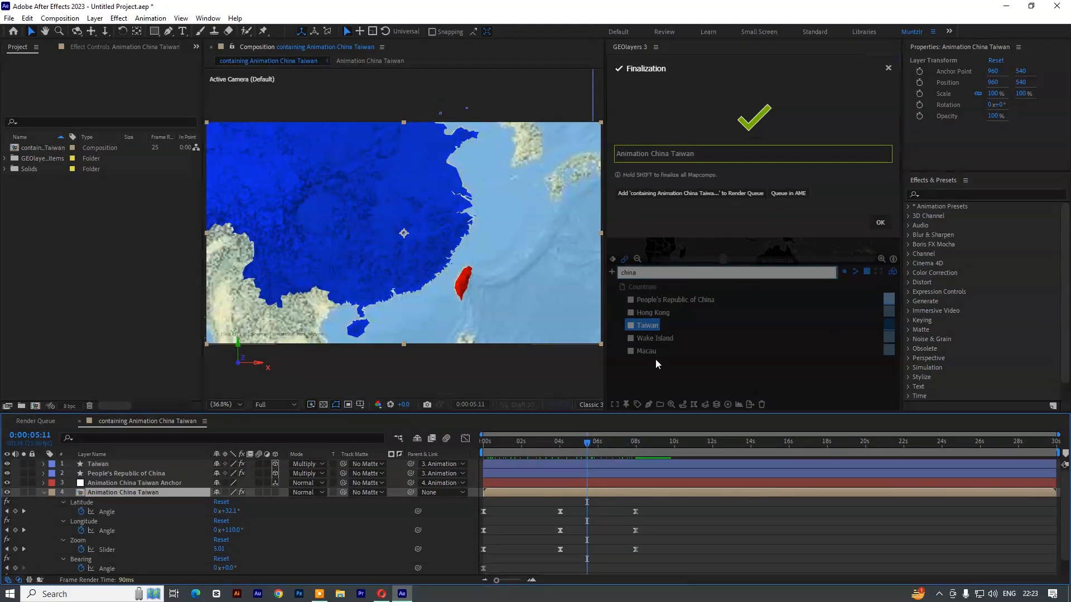
pyautogui.click(880, 222)
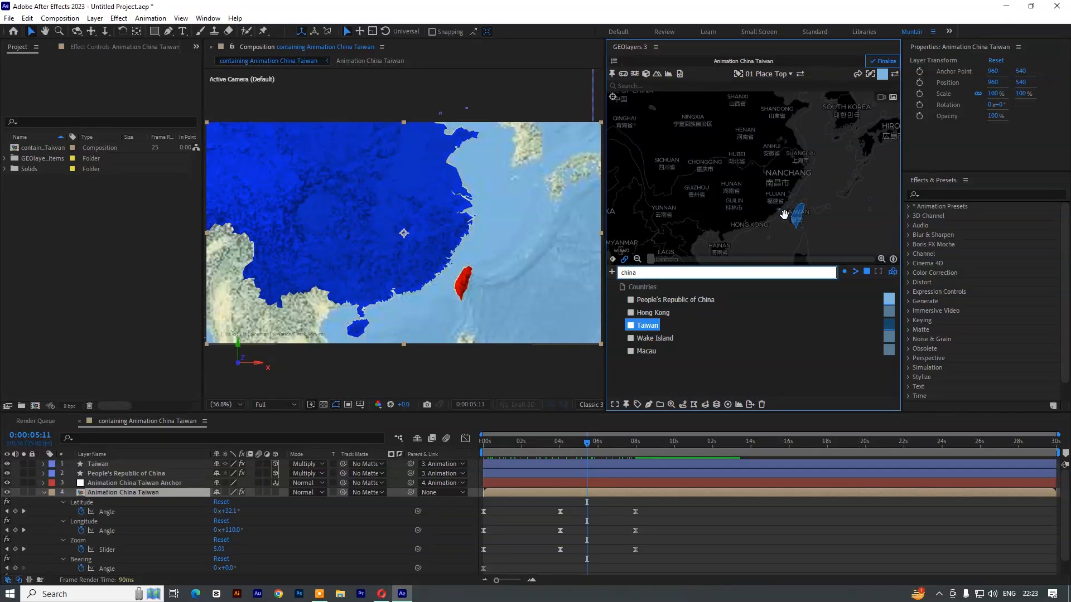
# - Adjust and keyframe the map view at 0:00:05:11, and keyframe a Taiwan view rotated to a bearing of about 16° at 10 seconds
pyautogui.moveTo(785, 215); pyautogui.dragTo(764, 153)
pyautogui.moveTo(568, 444); pyautogui.dragTo(674, 453)
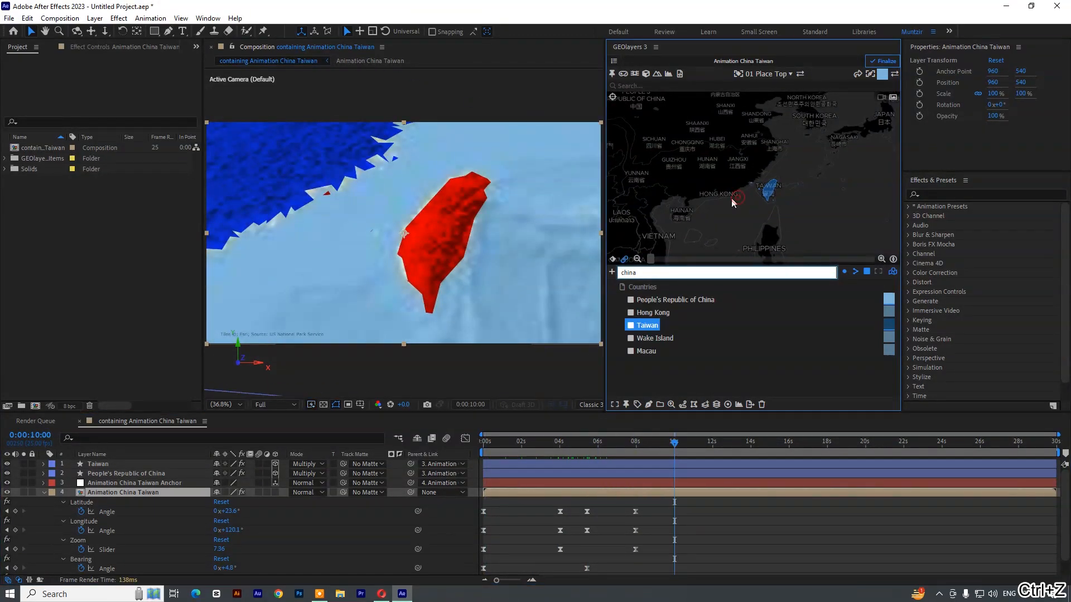
pyautogui.keyDown('ctrl'); pyautogui.moveTo(731, 198); pyautogui.dragTo(765, 212); pyautogui.keyUp('ctrl')
pyautogui.moveTo(677, 445); pyautogui.dragTo(597, 446)
pyautogui.click(674, 453)
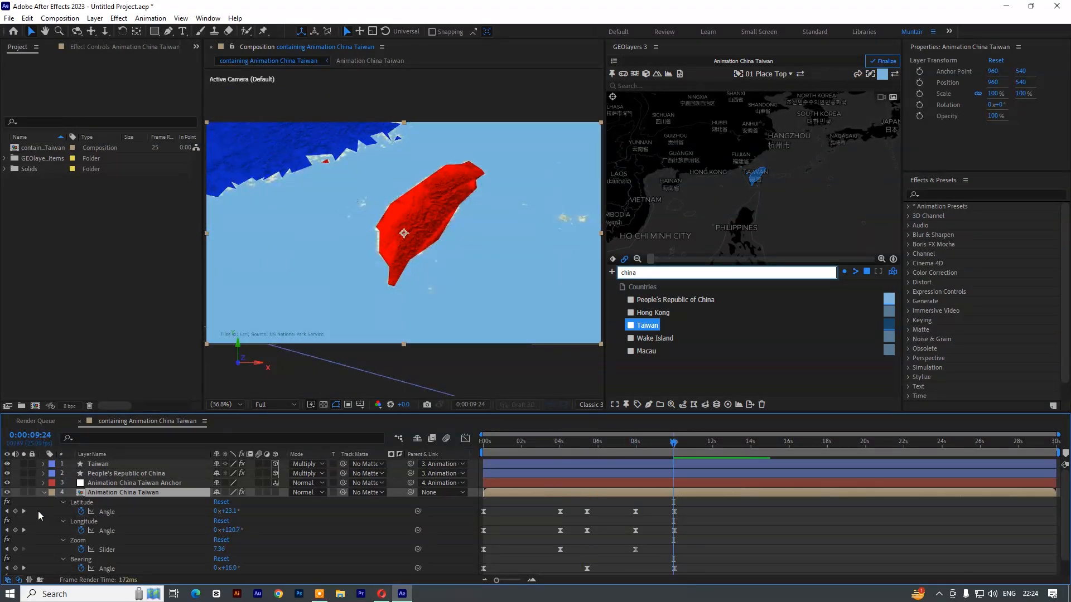
pyautogui.click(43, 492)
# - Add a text layer reading "Taiwan" over the island and move it above all other layers
pyautogui.click(183, 31)
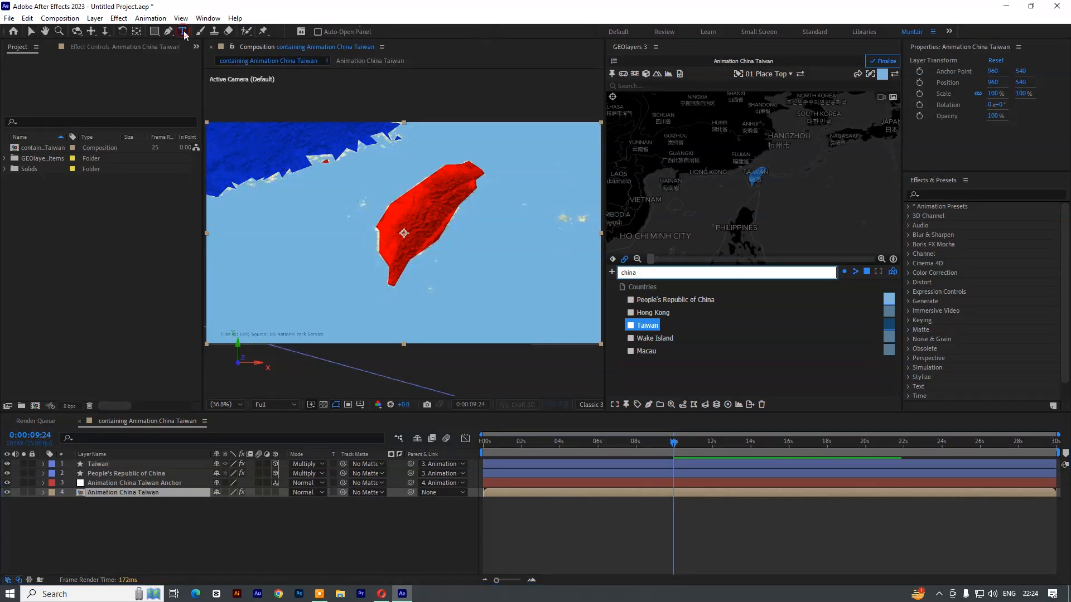
pyautogui.click(415, 212)
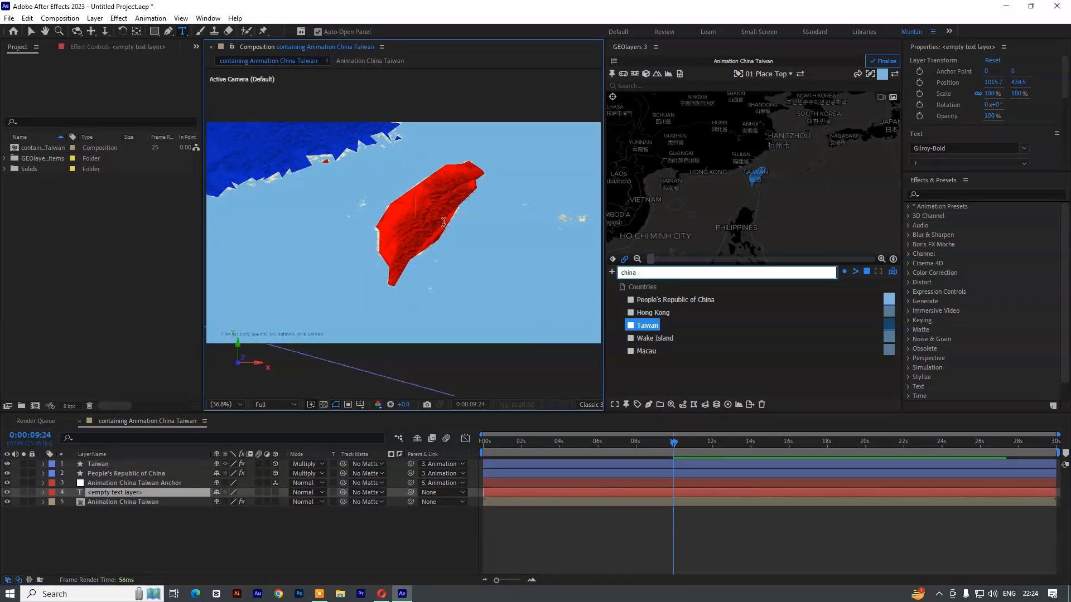
pyautogui.write('Taiwan')
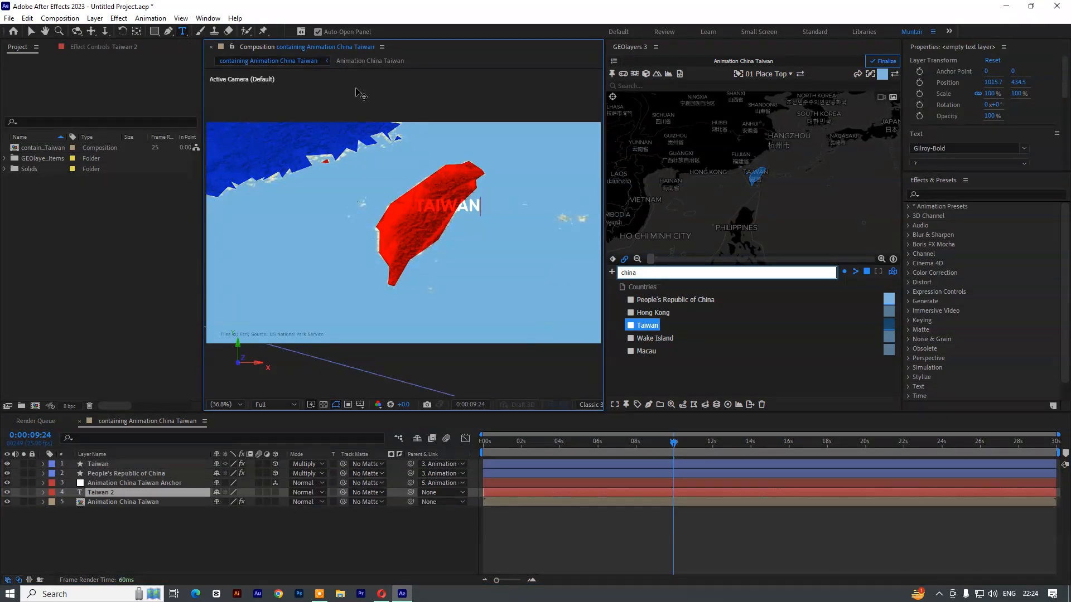
pyautogui.hotkey('ctrl', 'a')
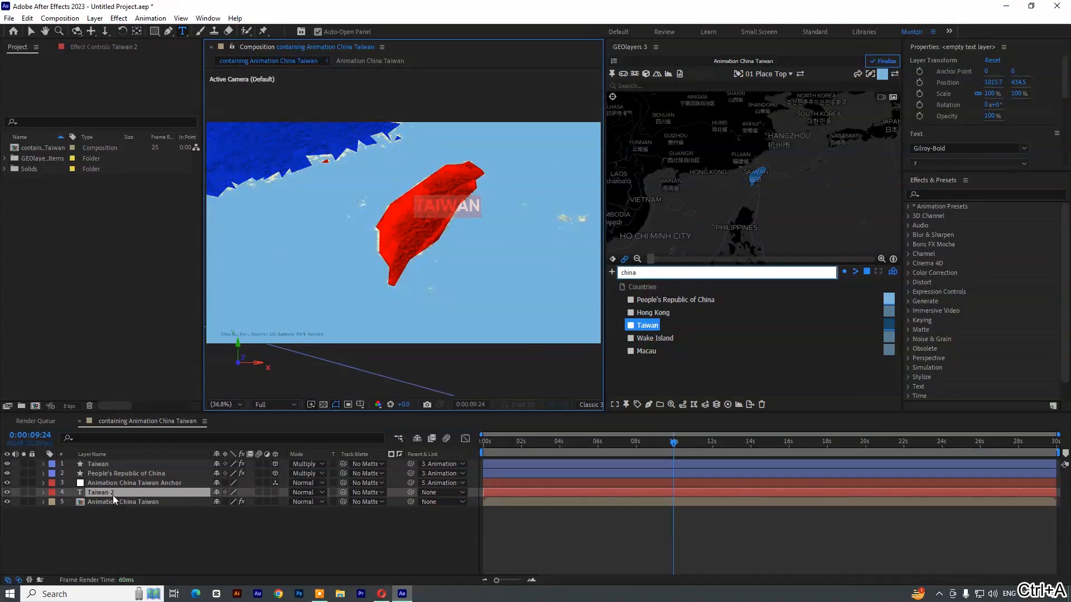
pyautogui.moveTo(109, 494)
pyautogui.mouseDown()
pyautogui.moveTo(117, 476)
pyautogui.moveTo(103, 478)
pyautogui.mouseUp()
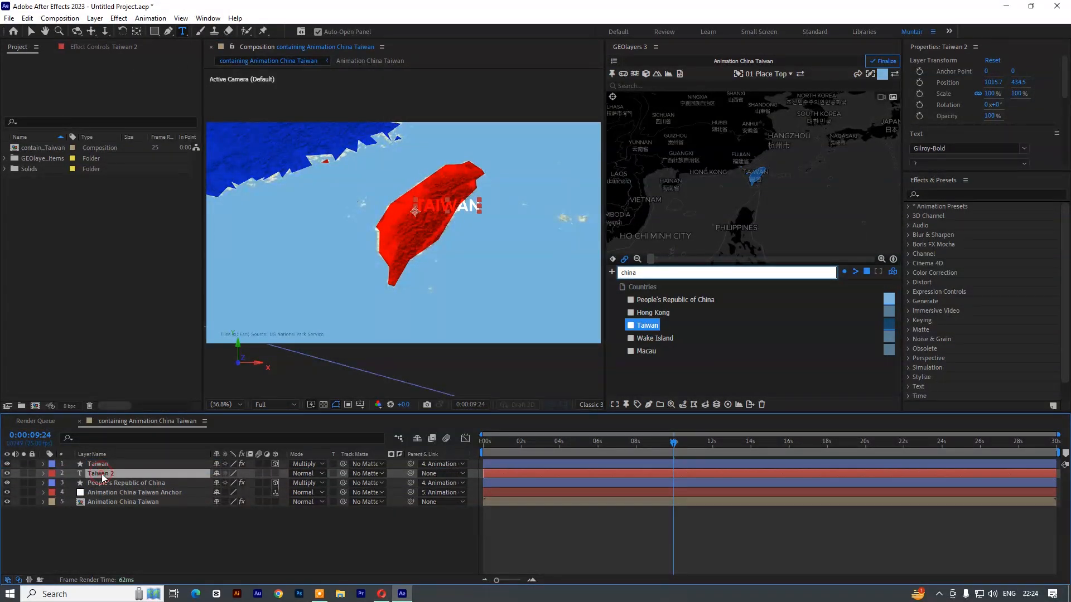
pyautogui.moveTo(107, 475); pyautogui.dragTo(109, 466)
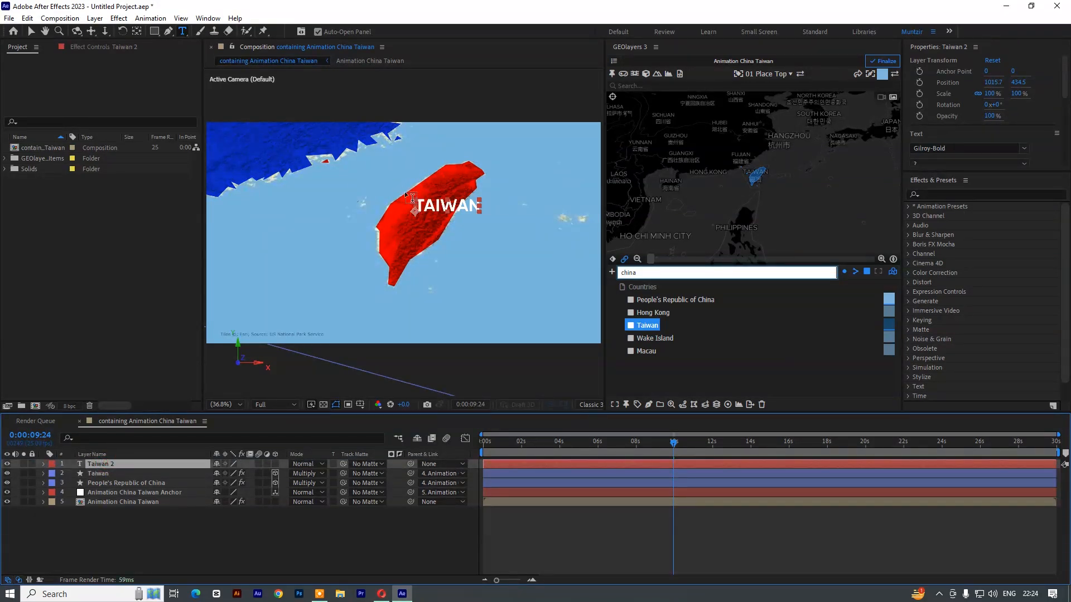
# - Position the Taiwan text over the island as a 3D layer parented to the Animation China Taiwan Anchor layer
pyautogui.press('v')
pyautogui.moveTo(463, 206); pyautogui.dragTo(436, 209)
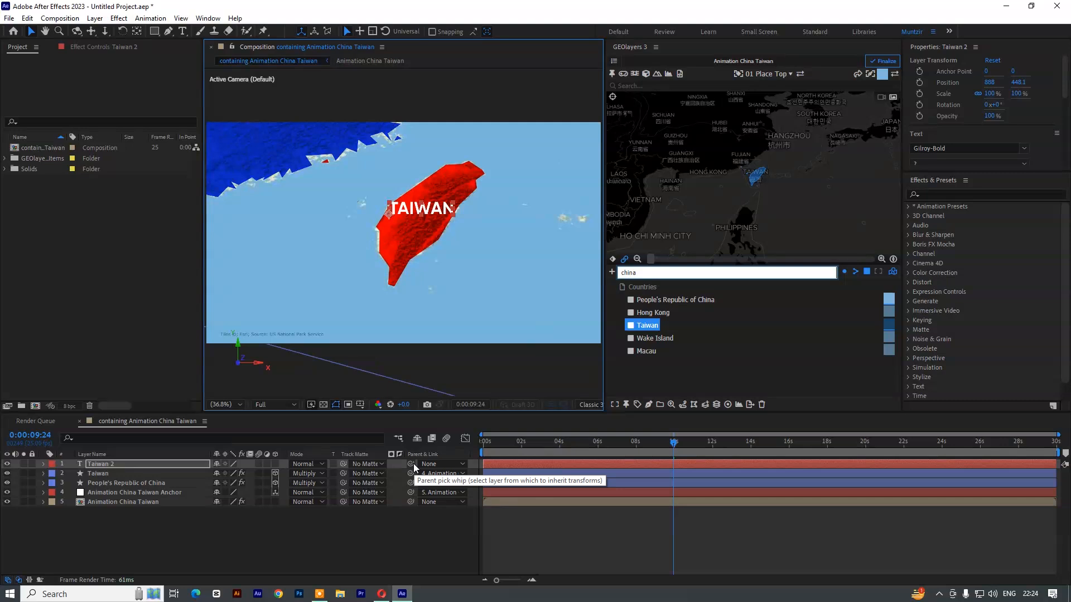
pyautogui.moveTo(411, 462); pyautogui.dragTo(170, 495)
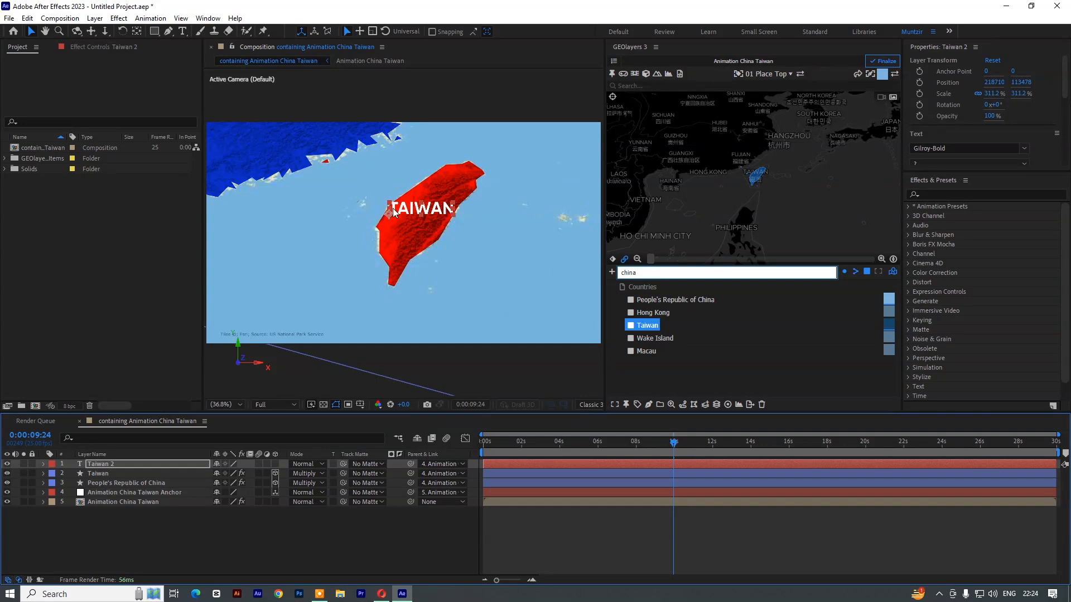
pyautogui.click(275, 463)
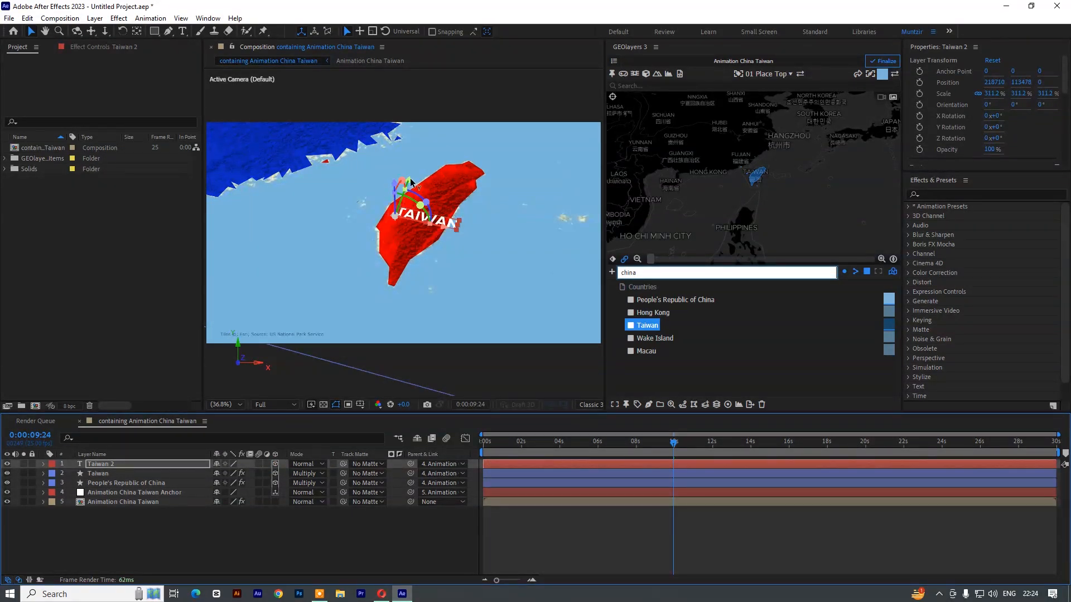
pyautogui.moveTo(410, 181); pyautogui.dragTo(404, 172)
# - Add a text layer reading "china" at 0:00:03:16 and place it in the middle of China's blue shape
pyautogui.moveTo(673, 446); pyautogui.dragTo(551, 450)
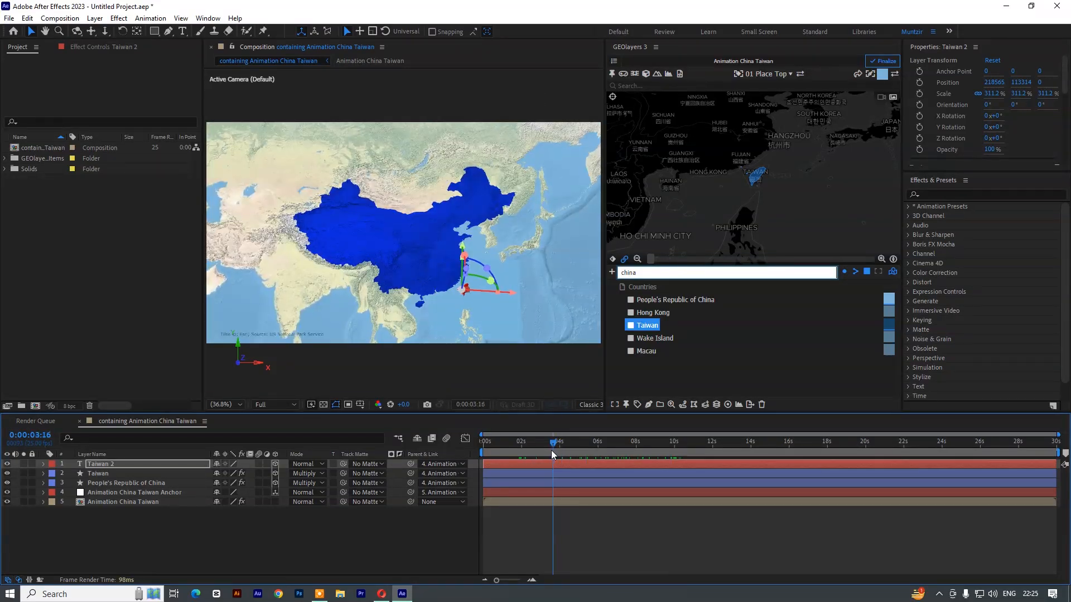
pyautogui.hotkey('ctrl', 't')
pyautogui.click(357, 234)
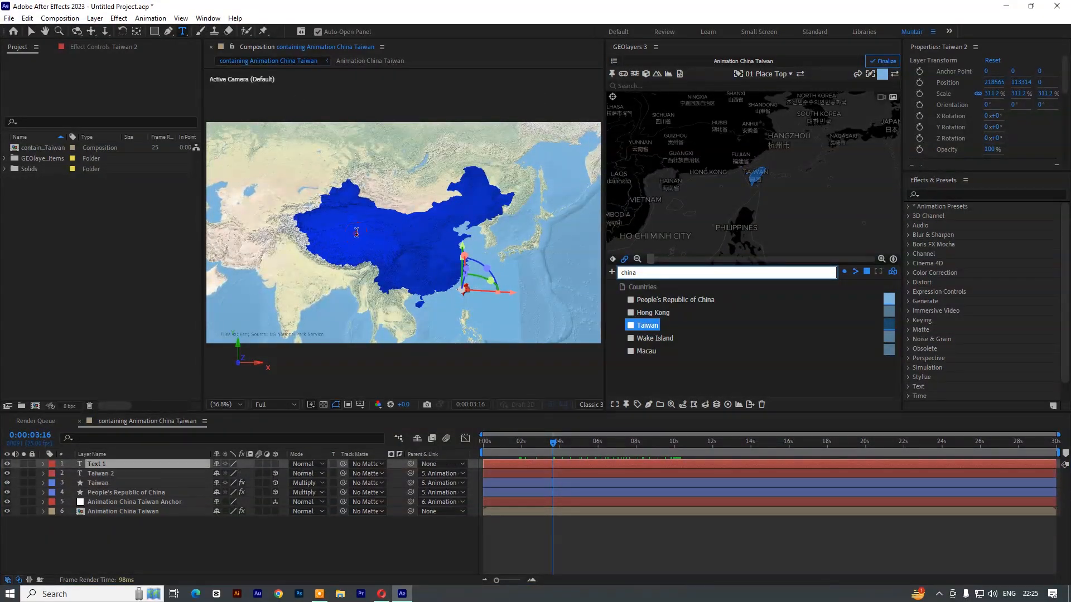
pyautogui.write('china')
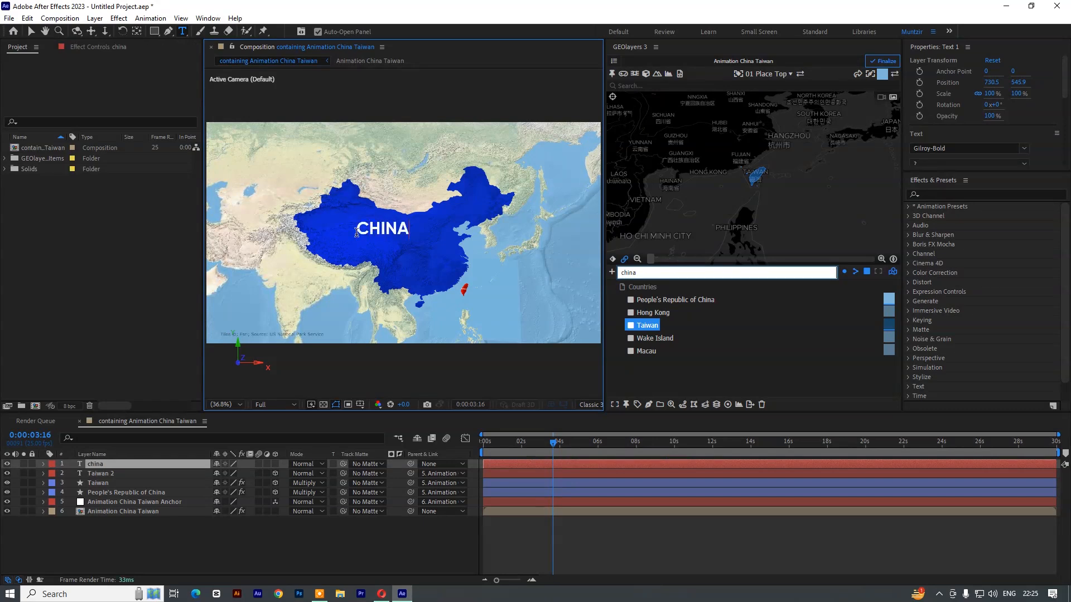
pyautogui.click(31, 31)
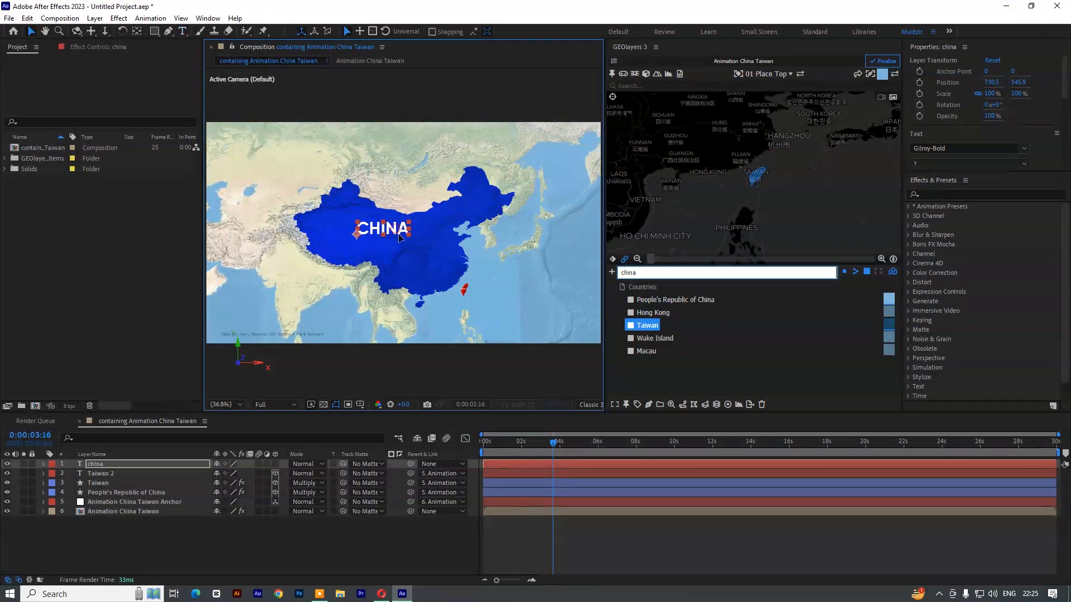
pyautogui.moveTo(397, 232); pyautogui.dragTo(401, 239)
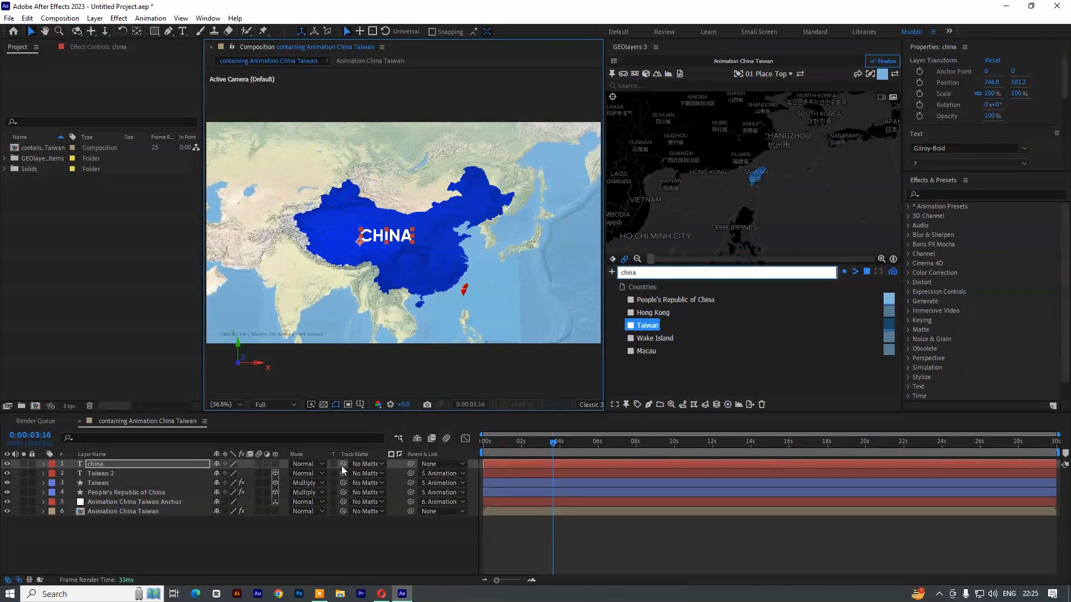
# - Parent the china text layer to the Animation China Taiwan Anchor layer, make it 3D, and scrub back to check it
pyautogui.moveTo(411, 464); pyautogui.dragTo(161, 506)
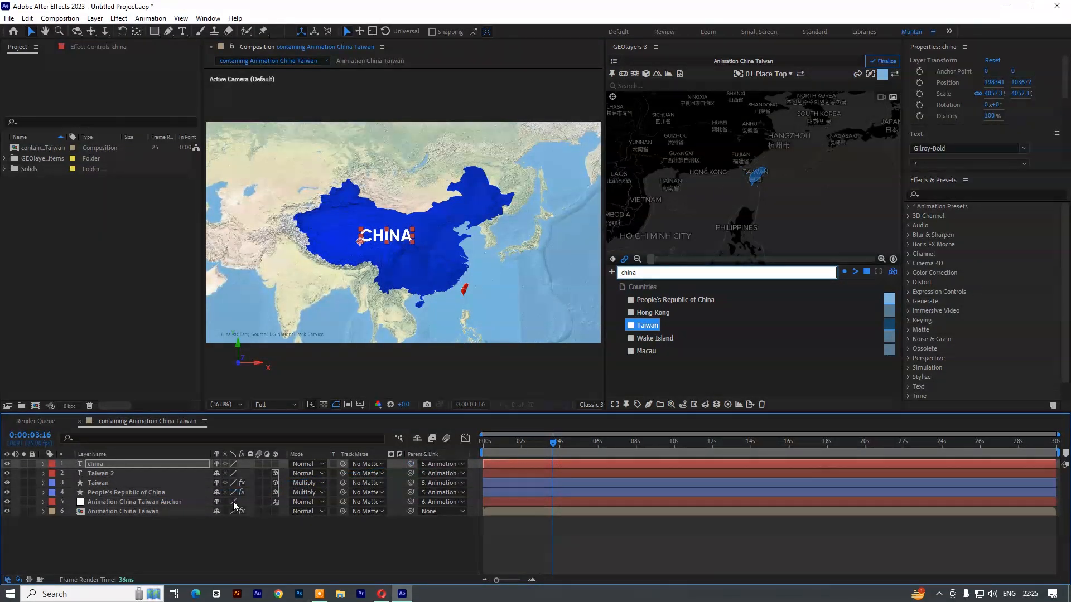
pyautogui.click(275, 464)
pyautogui.moveTo(563, 444); pyautogui.dragTo(492, 446)
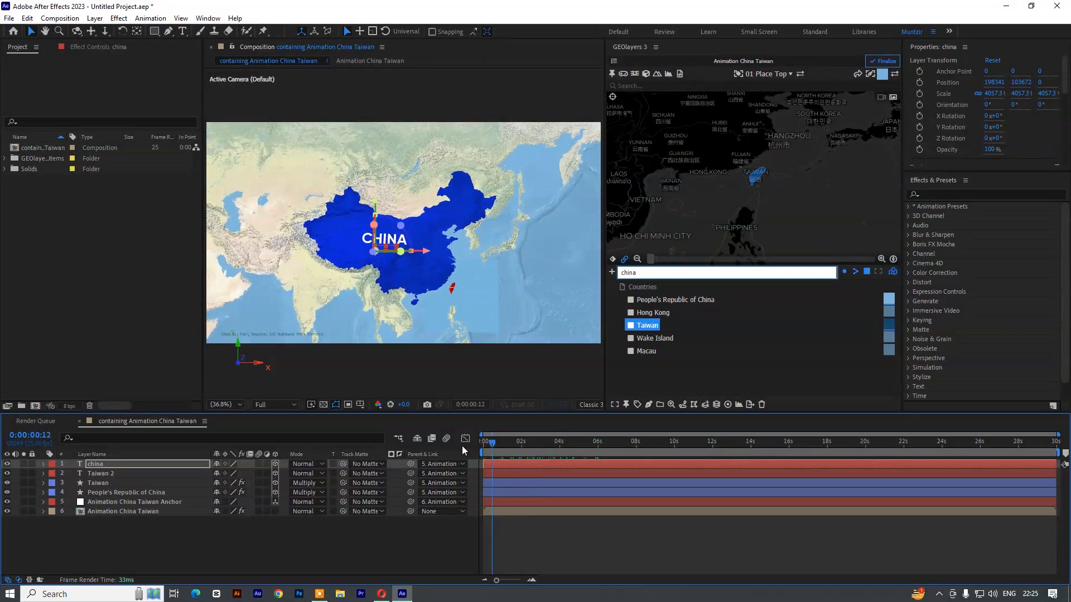
# - Examine the text animation presets for the china title at the first frame of the composition
pyautogui.press('Home')
pyautogui.click(336, 549)
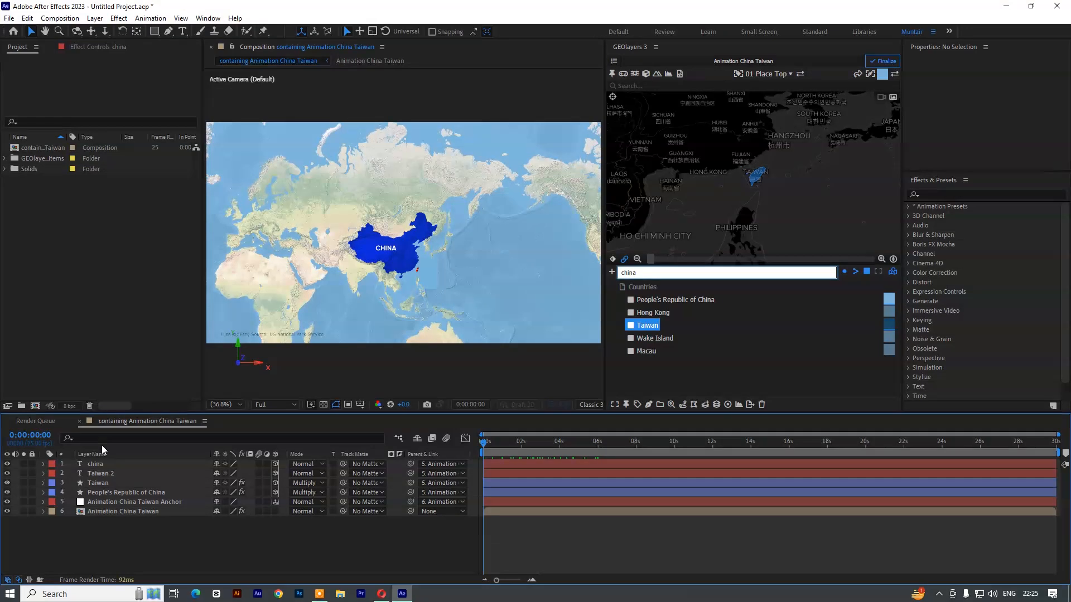
pyautogui.click(96, 464)
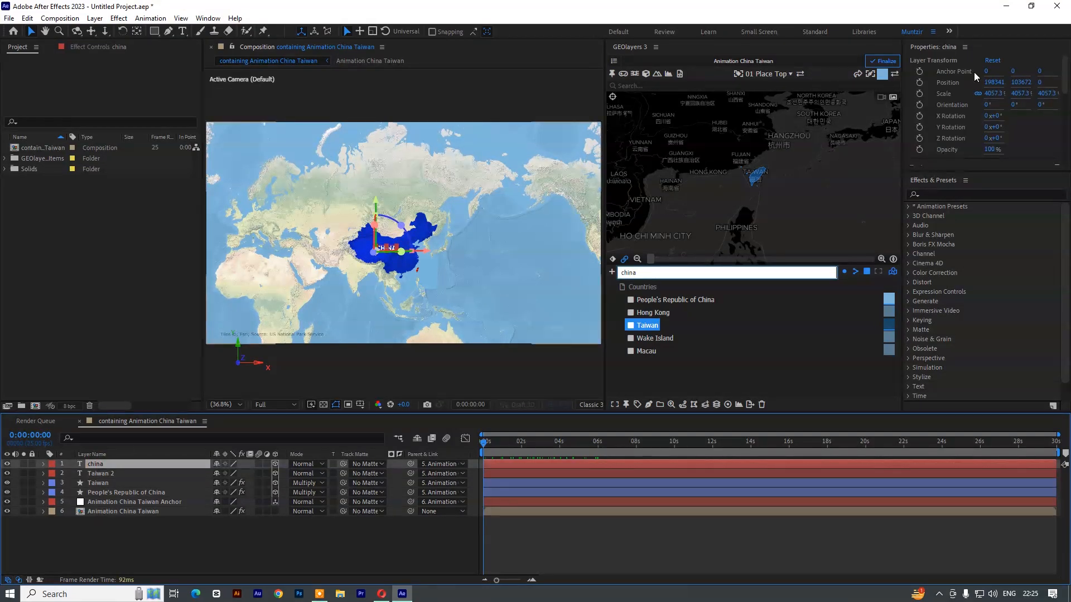
pyautogui.click(908, 206)
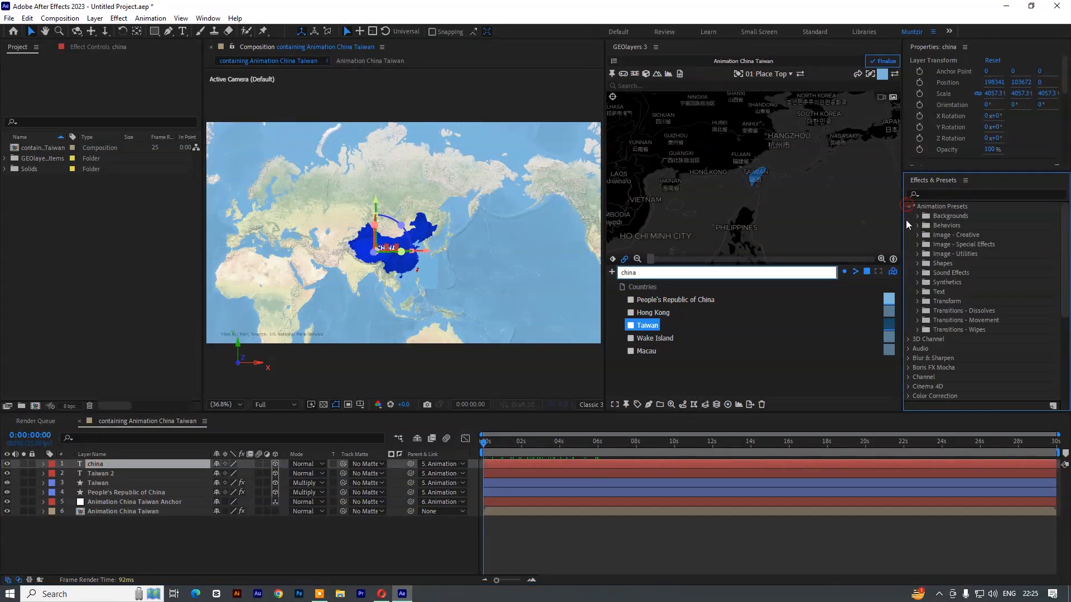
pyautogui.click(920, 293)
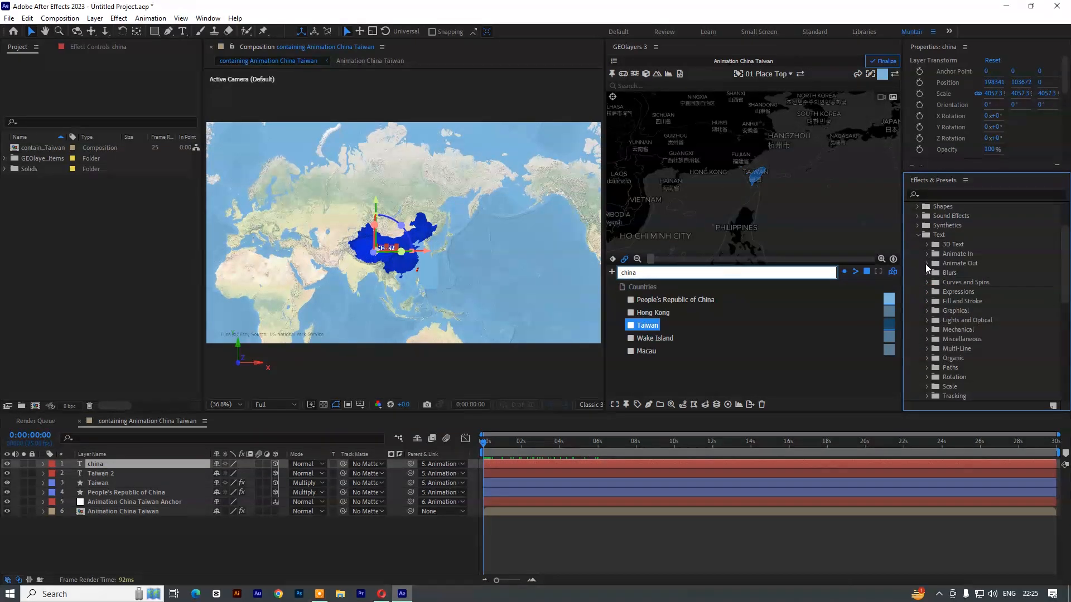
pyautogui.click(918, 234)
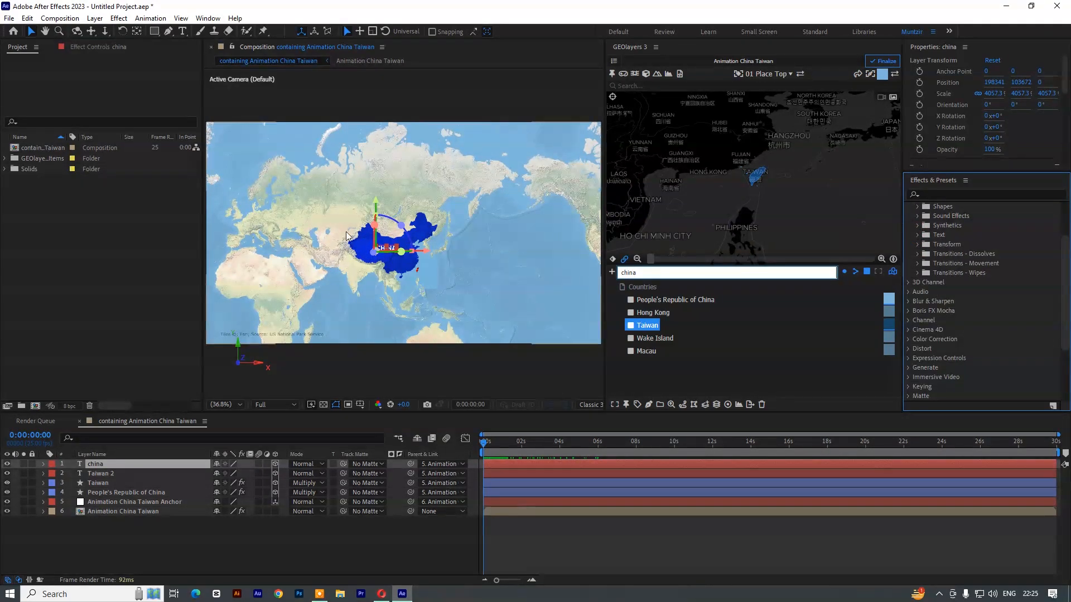
pyautogui.click(375, 201)
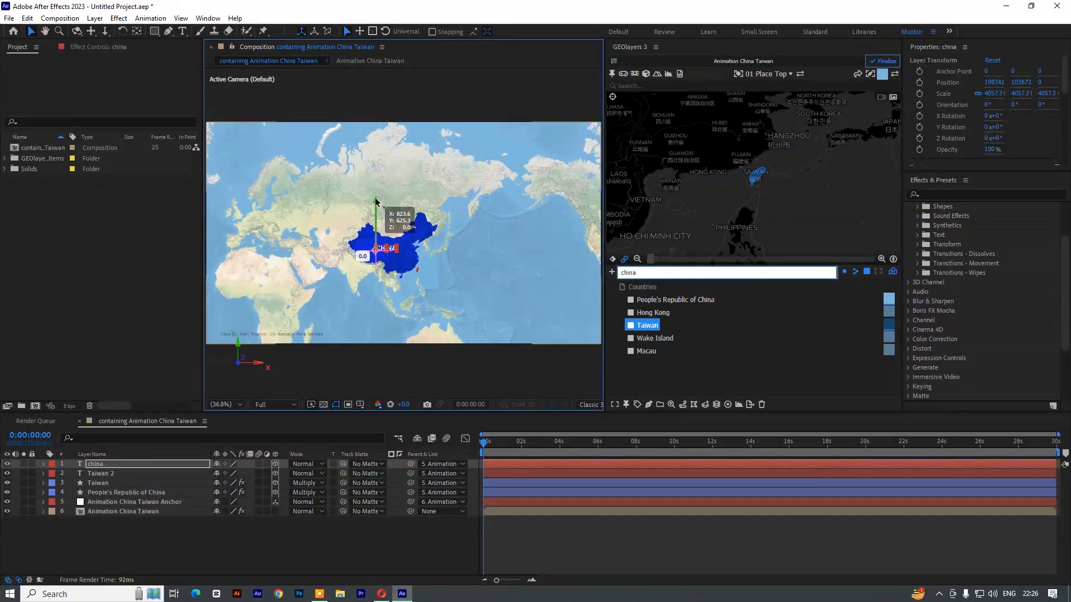
pyautogui.click(268, 541)
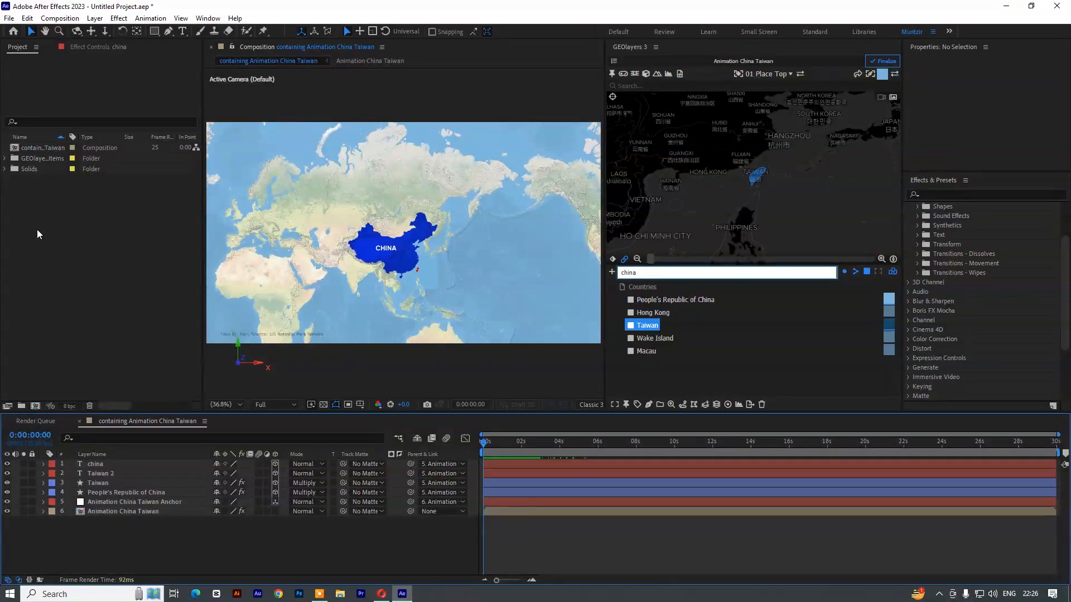
# - Switch to the Opera browser, open Flaticon and search its icons for a missile image
pyautogui.moveTo(382, 593)
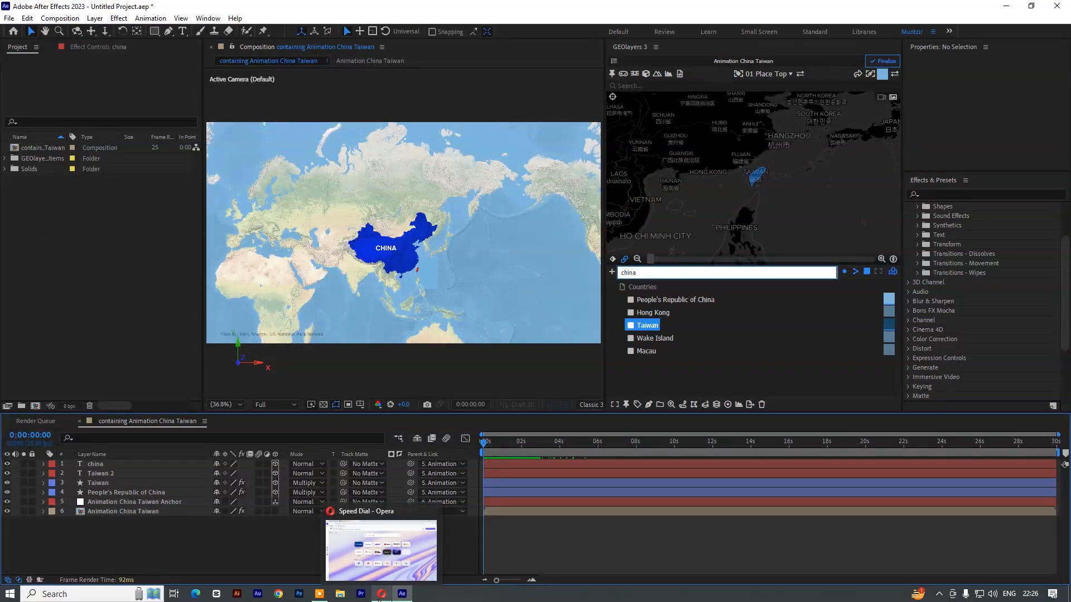
pyautogui.click(379, 552)
pyautogui.write('fla')
pyautogui.click(449, 249)
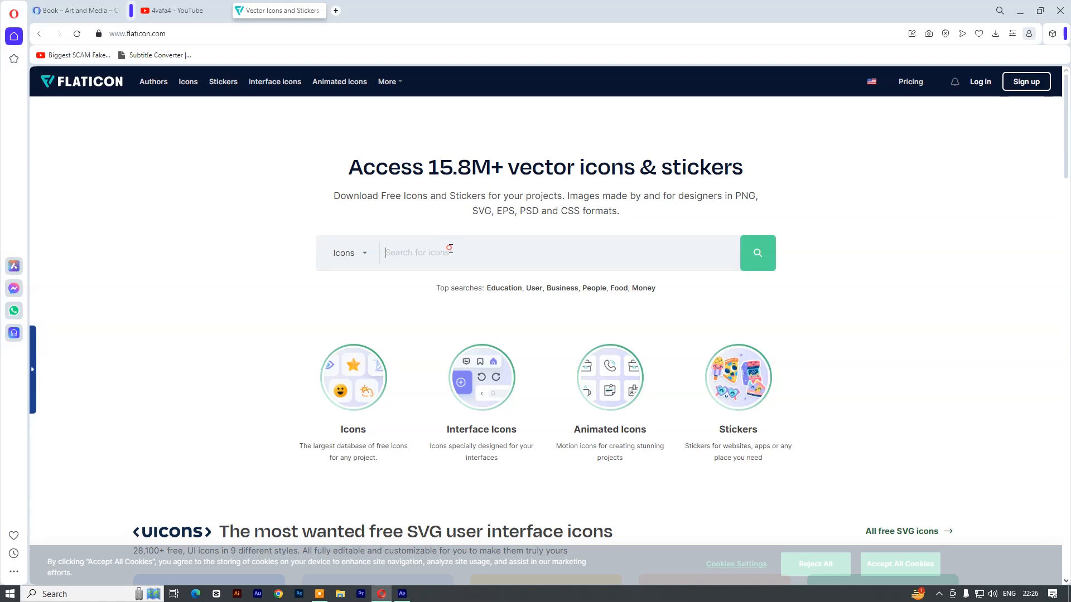
pyautogui.write('mi')
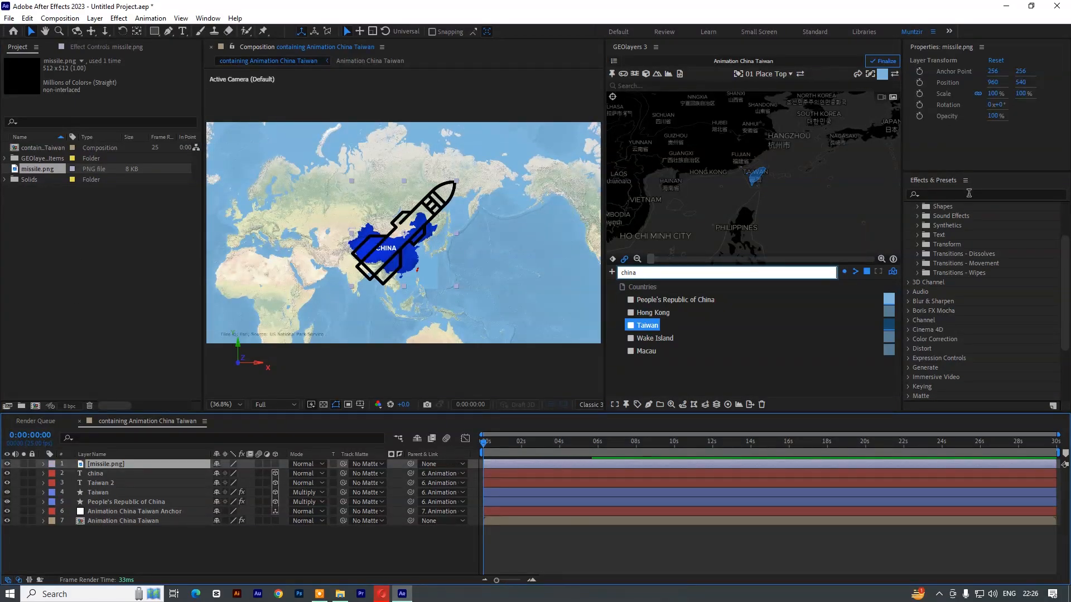
# - Apply the Fill effect to the missile.png layer and set its fill color to white
pyautogui.click(968, 193)
pyautogui.write('fill')
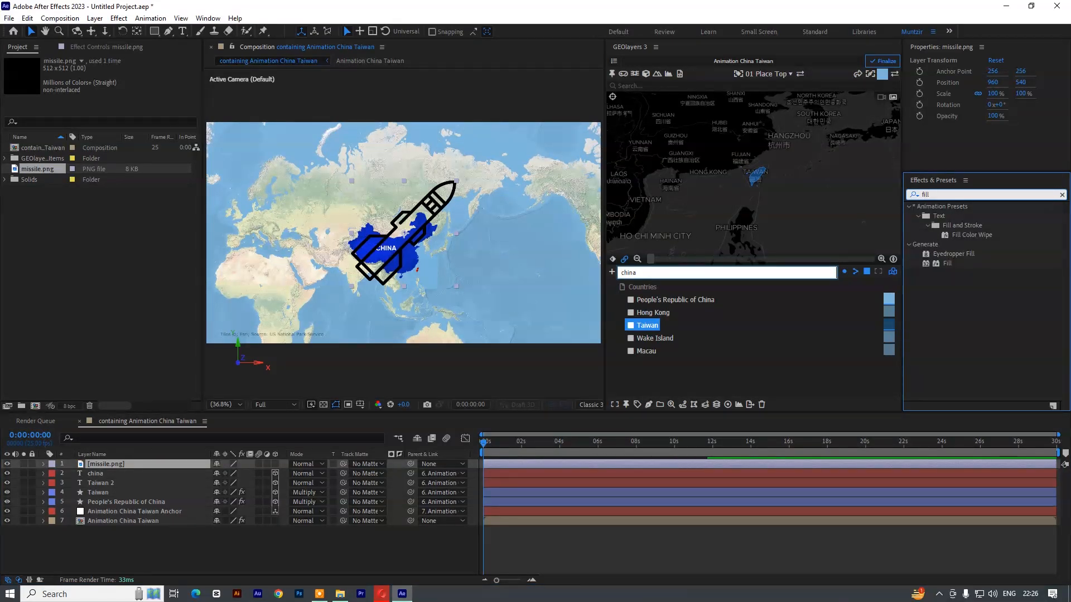
pyautogui.moveTo(947, 263); pyautogui.dragTo(406, 232)
pyautogui.click(115, 98)
pyautogui.click(592, 264)
pyautogui.click(832, 266)
# - Scale the missile down to about 22.6% and advance the time to the Taiwan close-up at 0:00:06:07
pyautogui.moveTo(456, 181); pyautogui.dragTo(415, 225)
pyautogui.moveTo(503, 446); pyautogui.dragTo(554, 449)
pyautogui.click(601, 454)
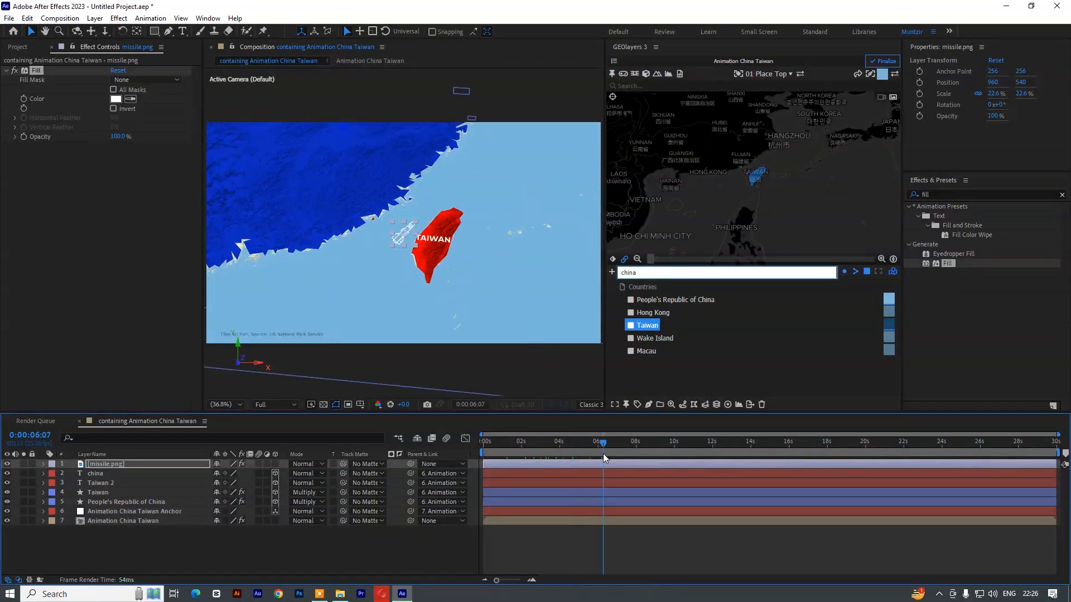
# - Rotate the missile to -93° and place it over the northern part of Taiwan at 0:00:07:07
pyautogui.click(174, 464)
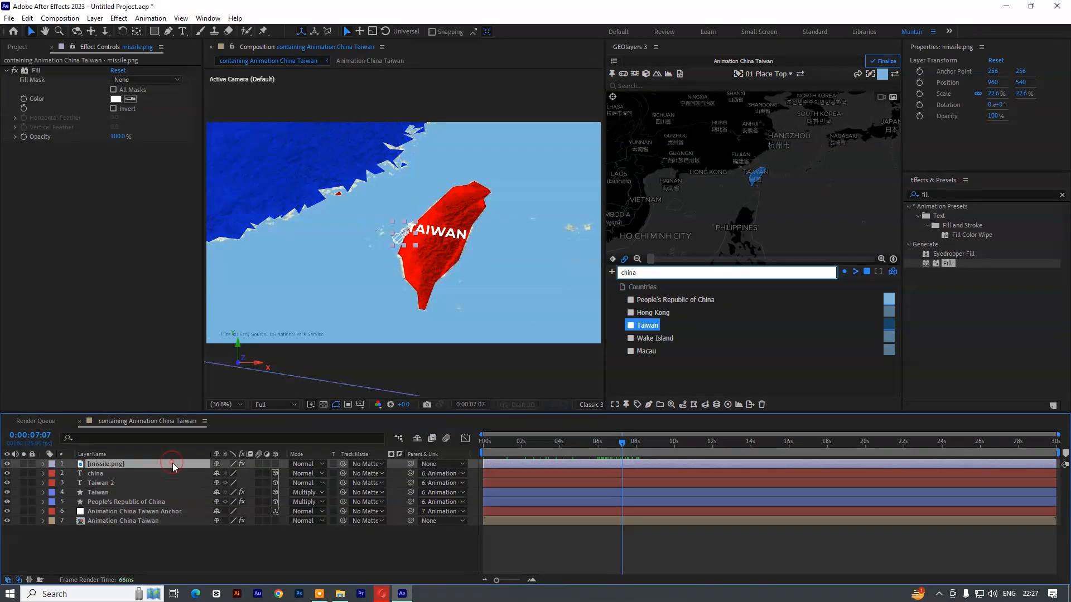
pyautogui.press('r')
pyautogui.moveTo(227, 473); pyautogui.dragTo(176, 476)
pyautogui.moveTo(405, 235); pyautogui.dragTo(444, 206)
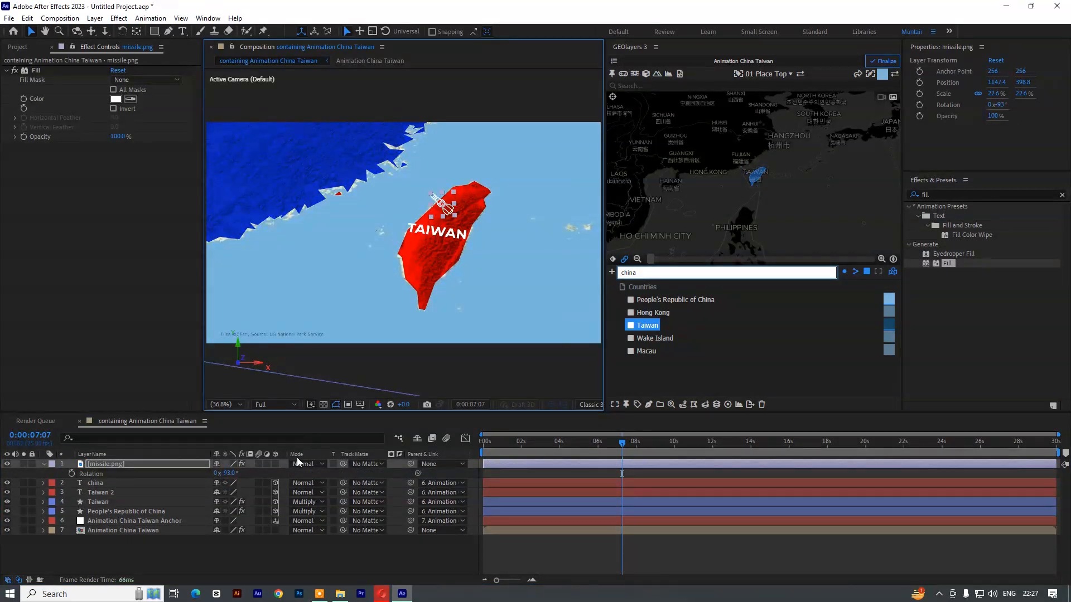
# - Parent the missile to the Animation China Taiwan Anchor layer as a 3D layer and start keyframing its position at 0:00:07:07
pyautogui.moveTo(410, 464); pyautogui.dragTo(142, 523)
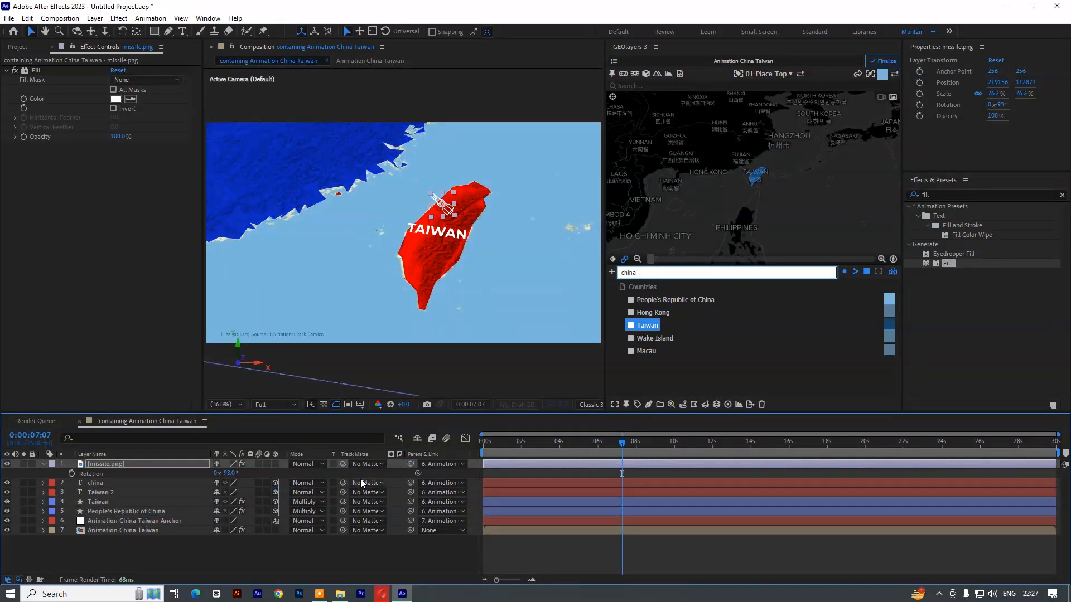
pyautogui.click(275, 464)
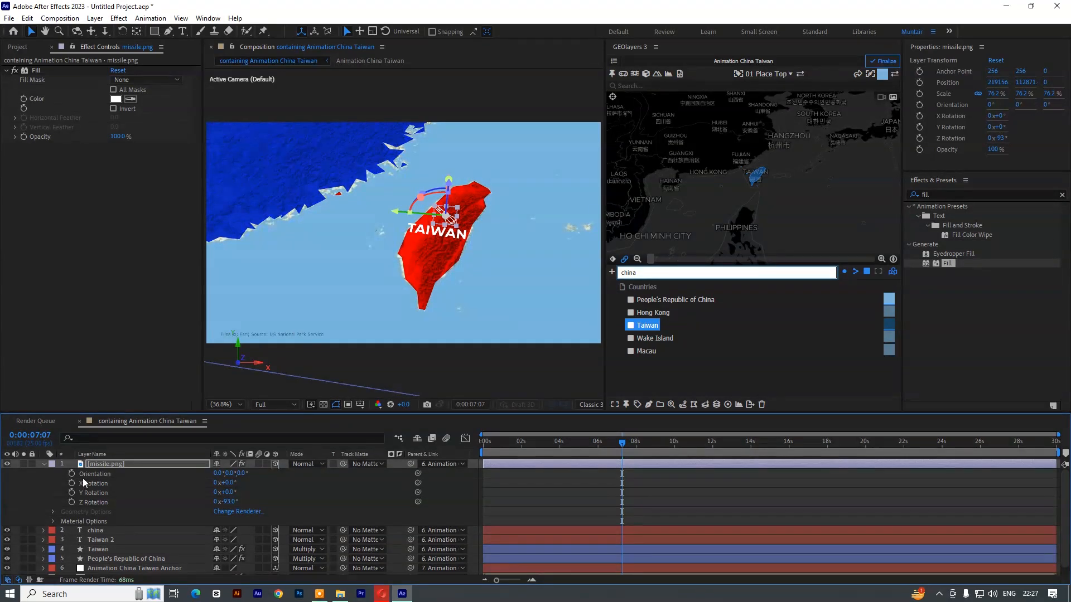
pyautogui.press('p')
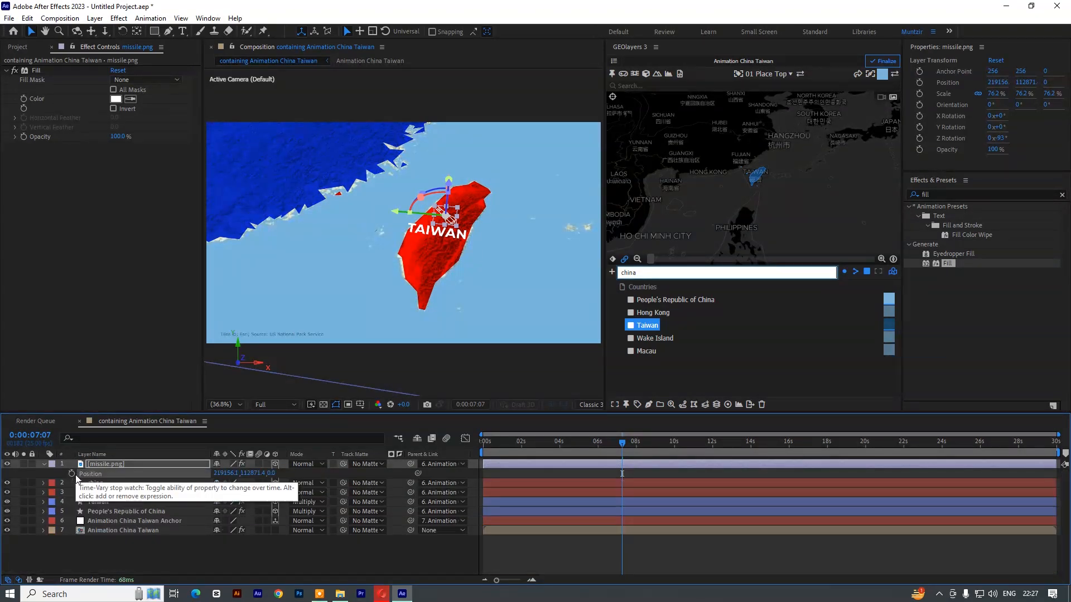
pyautogui.click(71, 474)
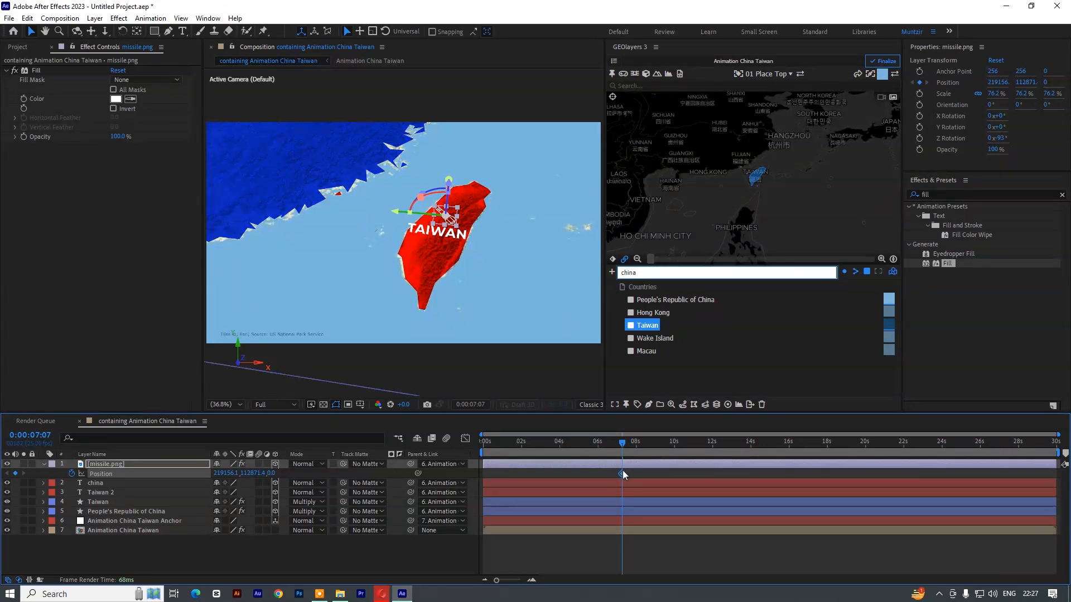
# - Keyframe the missile's position over China's coast at about 0:00:10:00 and shift its first position keyframe earlier, to about 0:00:06:20
pyautogui.moveTo(637, 450); pyautogui.dragTo(677, 452)
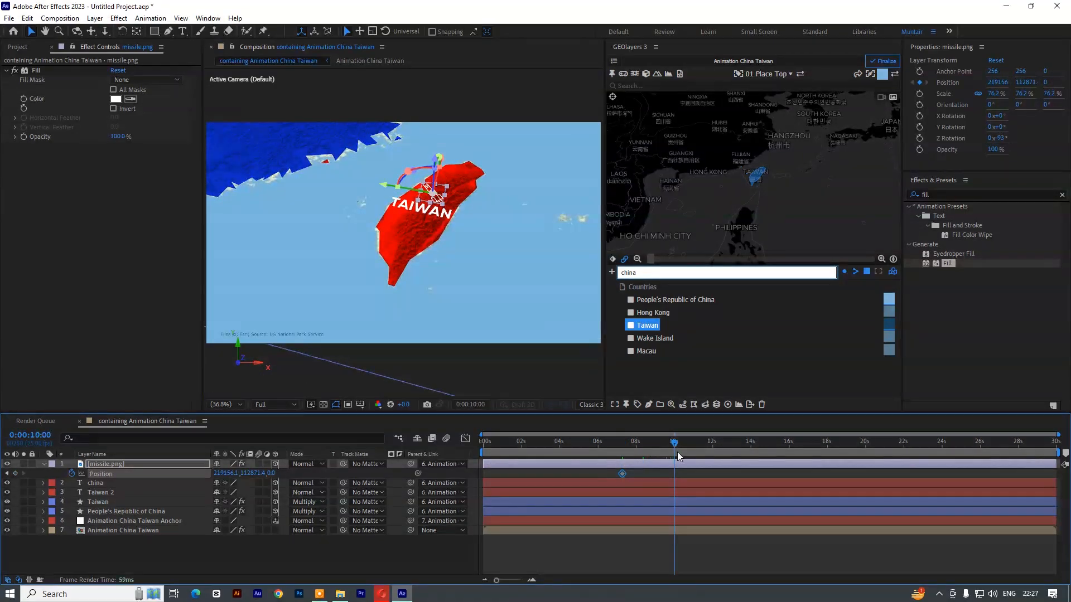
pyautogui.moveTo(433, 192); pyautogui.dragTo(340, 127)
pyautogui.moveTo(622, 474); pyautogui.dragTo(580, 474)
pyautogui.moveTo(582, 448); pyautogui.dragTo(614, 474)
pyautogui.moveTo(615, 449); pyautogui.dragTo(677, 453)
pyautogui.moveTo(345, 134); pyautogui.dragTo(324, 114)
pyautogui.click(357, 140)
pyautogui.click(636, 463)
pyautogui.moveTo(633, 449); pyautogui.dragTo(668, 451)
# - Rekey the map view at 0:00:10:00 to about latitude 24.1°, longitude 118.6°, bearing -8° and pitch 14.5°, and preview it
pyautogui.click(126, 520)
pyautogui.click(140, 530)
pyautogui.press('u')
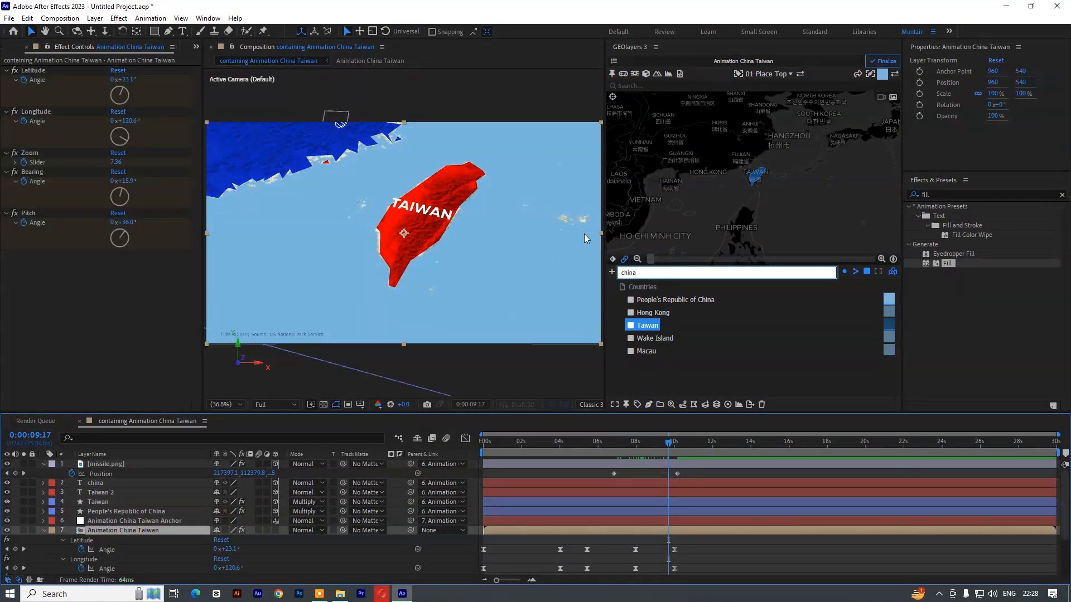
pyautogui.click(24, 550)
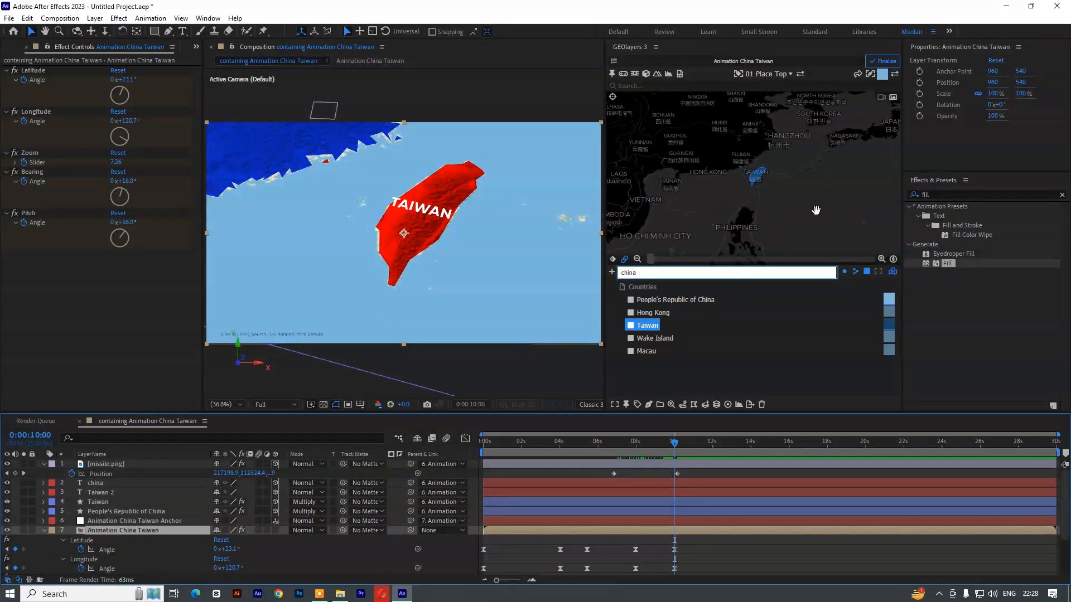
pyautogui.click(713, 191)
pyautogui.scroll(6, 719, 196)
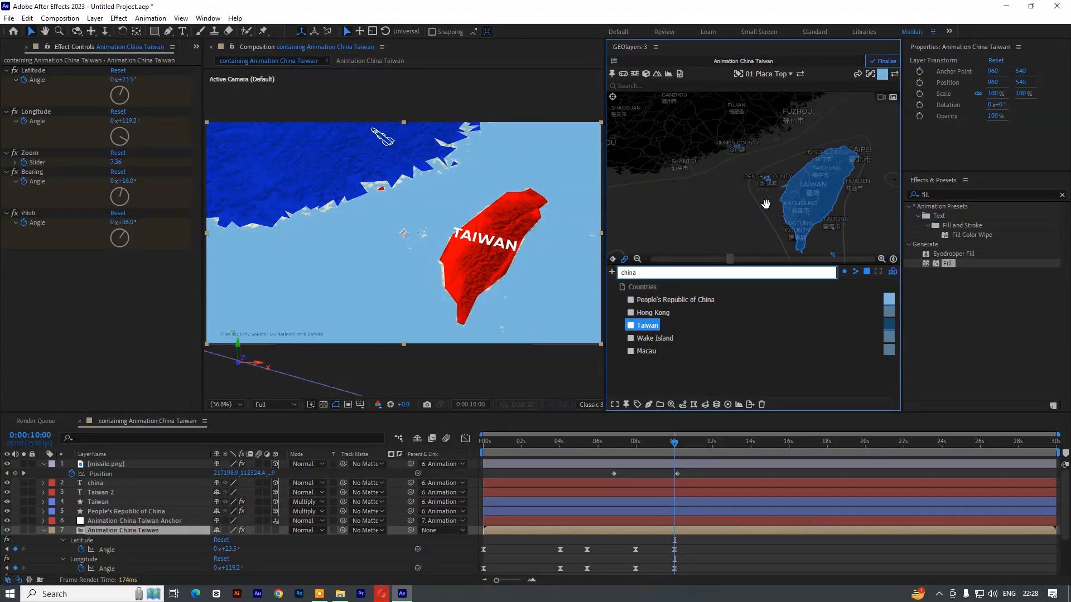
pyautogui.moveTo(767, 190); pyautogui.dragTo(794, 208)
pyautogui.moveTo(651, 445); pyautogui.dragTo(662, 453)
pyautogui.press('space')
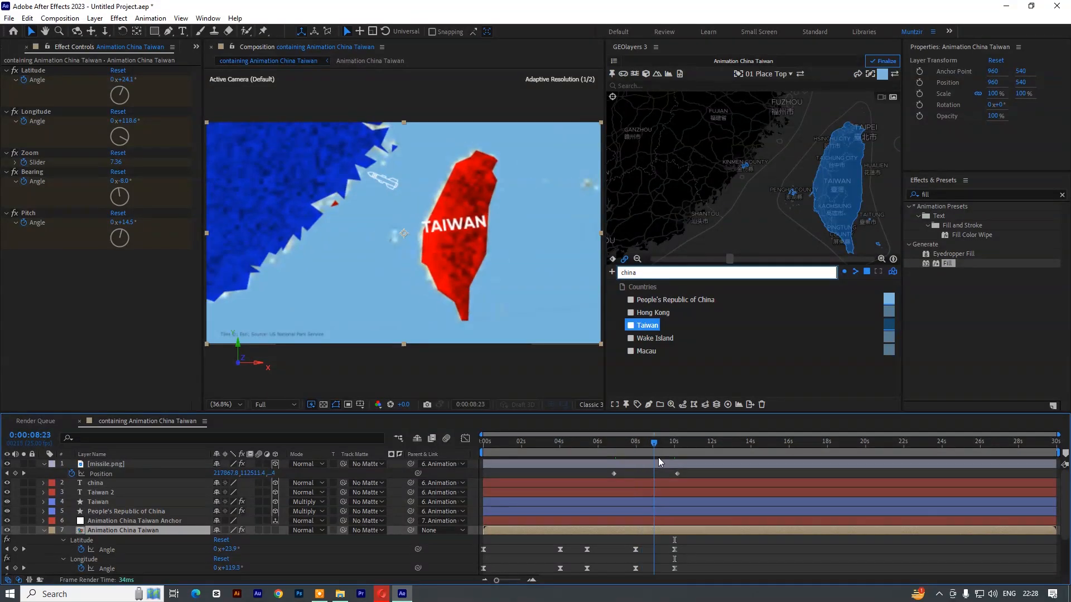
# - Duplicate the missile layer, start the copy about one second later, and offset its positions at both keyframes from the original
pyautogui.click(645, 464)
pyautogui.hotkey('ctrl', 'd')
pyautogui.moveTo(628, 464); pyautogui.dragTo(650, 464)
pyautogui.press('u')
pyautogui.click(8, 473)
pyautogui.moveTo(371, 174); pyautogui.dragTo(326, 188)
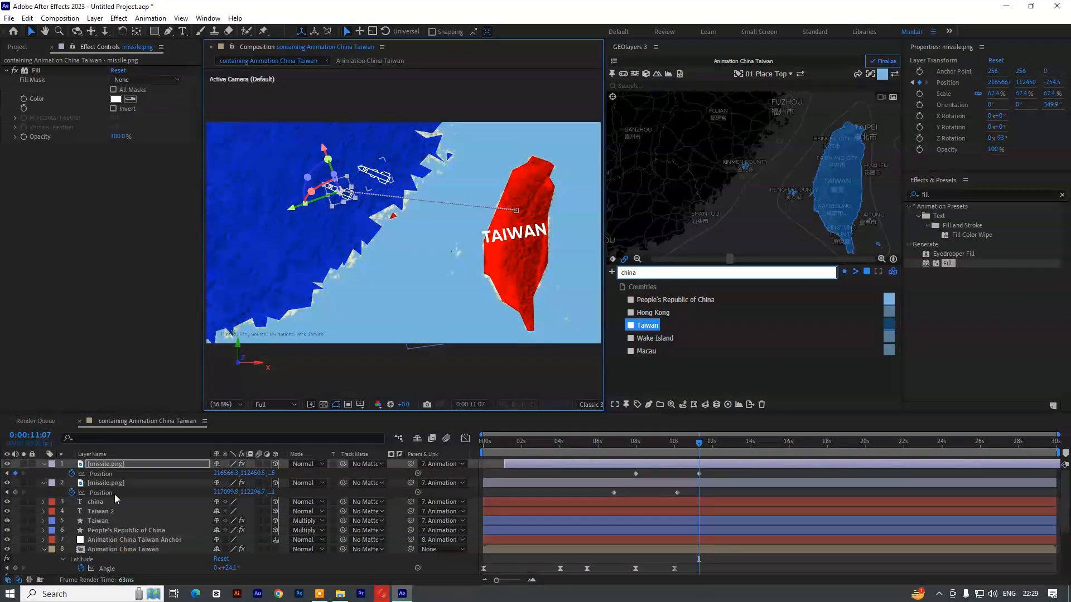
pyautogui.click(7, 474)
pyautogui.moveTo(438, 200); pyautogui.dragTo(399, 233)
# - Duplicate the missile again, shift the copy slightly earlier than the original, and move it farther toward China at 0:00:07:24
pyautogui.hotkey('ctrl', 'd')
pyautogui.moveTo(641, 464); pyautogui.dragTo(616, 467)
pyautogui.press('u')
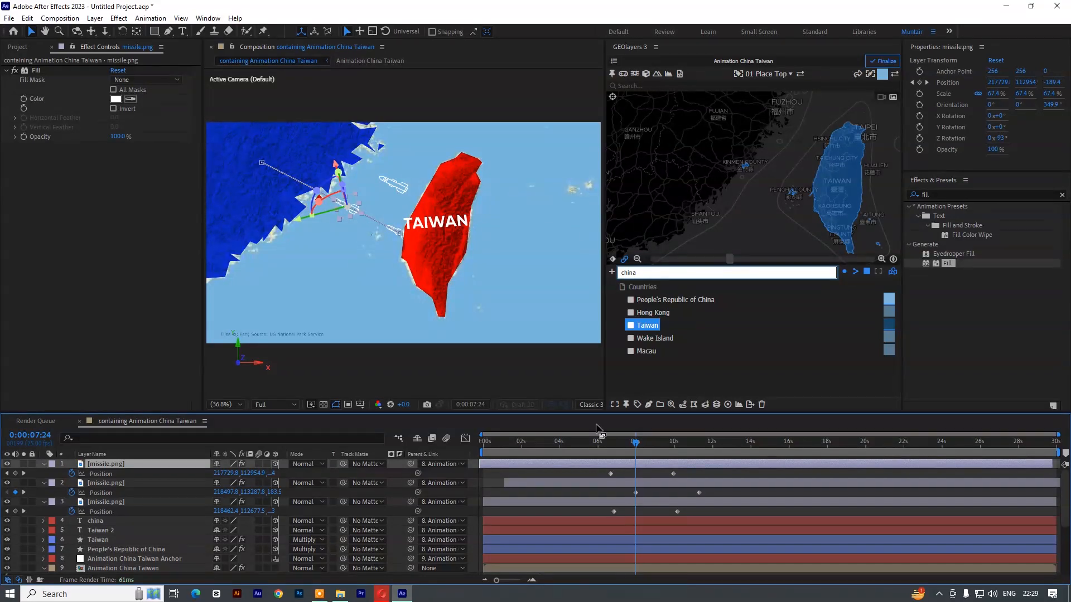
pyautogui.moveTo(345, 205); pyautogui.dragTo(311, 213)
# - Move the first position keyframe of the missile on layer 2 to about 0:00:06:19 and preview the three missiles
pyautogui.moveTo(636, 445)
pyautogui.mouseDown()
pyautogui.moveTo(641, 454)
pyautogui.moveTo(626, 452)
pyautogui.moveTo(647, 453)
pyautogui.mouseUp()
pyautogui.moveTo(636, 492); pyautogui.dragTo(613, 494)
pyautogui.moveTo(648, 453); pyautogui.dragTo(612, 458)
pyautogui.press('space')
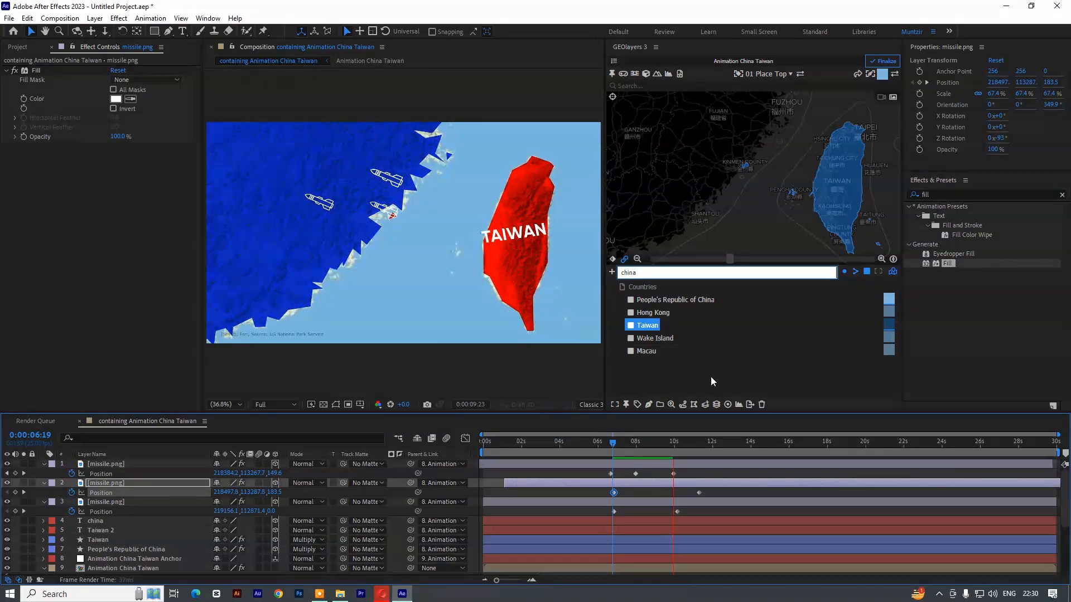
pyautogui.click(627, 446)
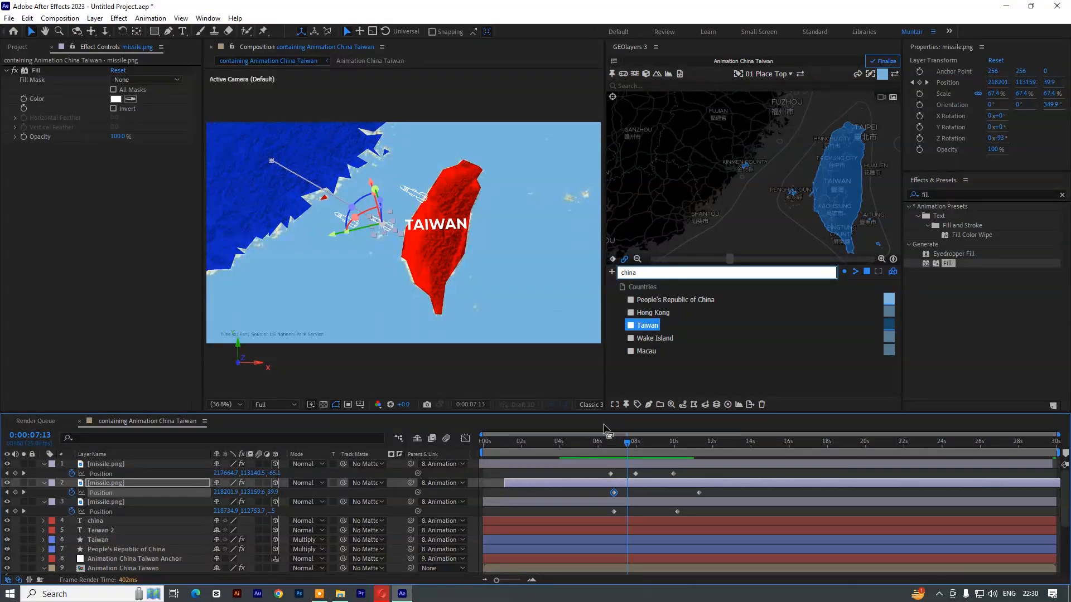
# - Review the Animation China Taiwan Anchor layer, the parenting controls and the timeline column options, and scrub through the missile flight
pyautogui.click(90, 559)
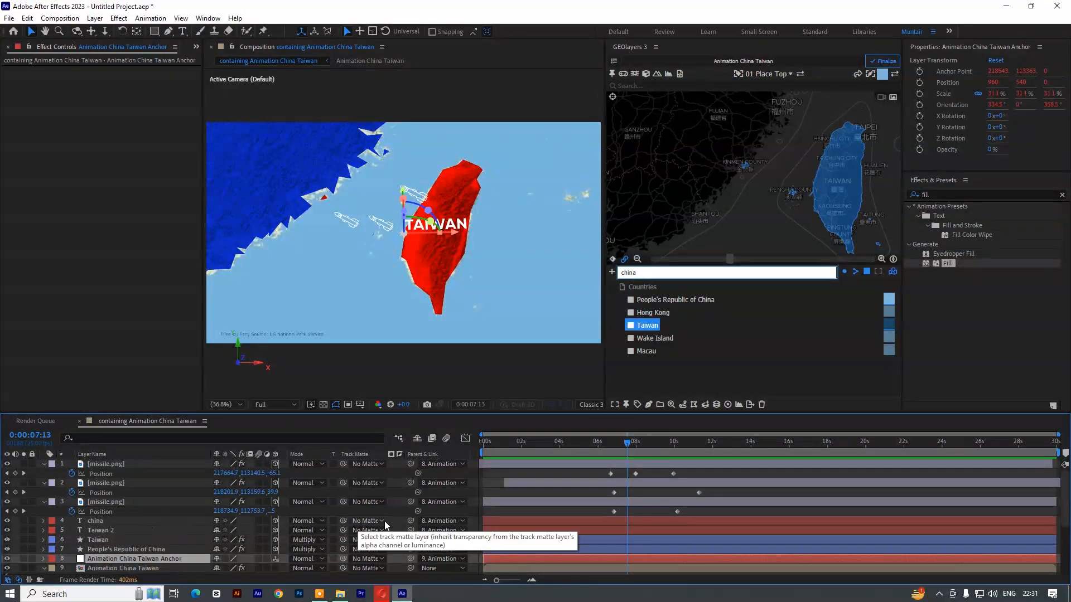
pyautogui.moveTo(411, 521)
pyautogui.mouseDown()
pyautogui.moveTo(172, 561)
pyautogui.moveTo(411, 518)
pyautogui.mouseUp()
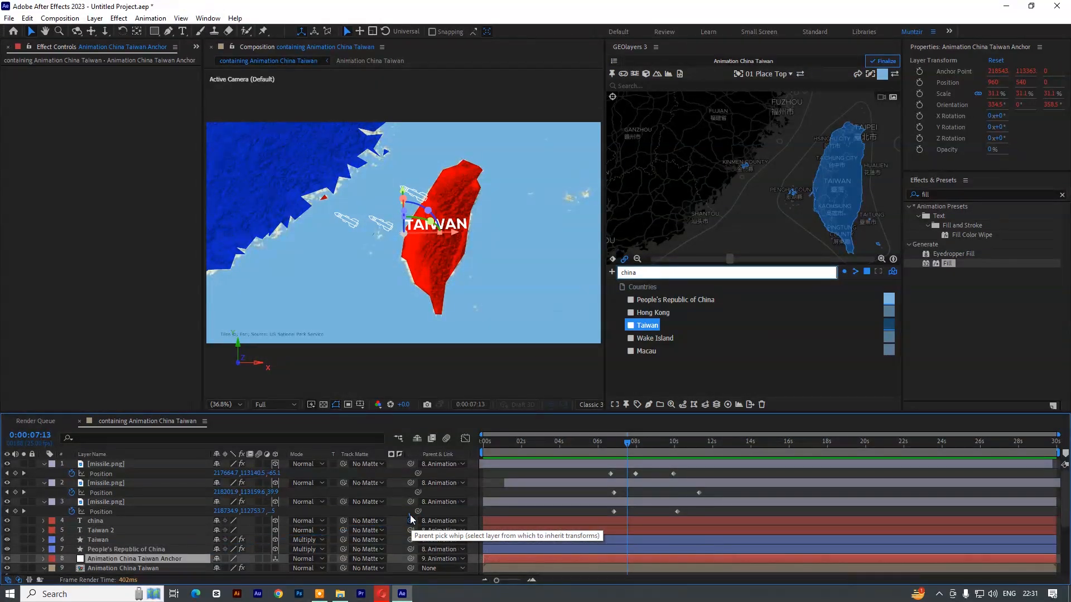
pyautogui.rightClick(448, 455)
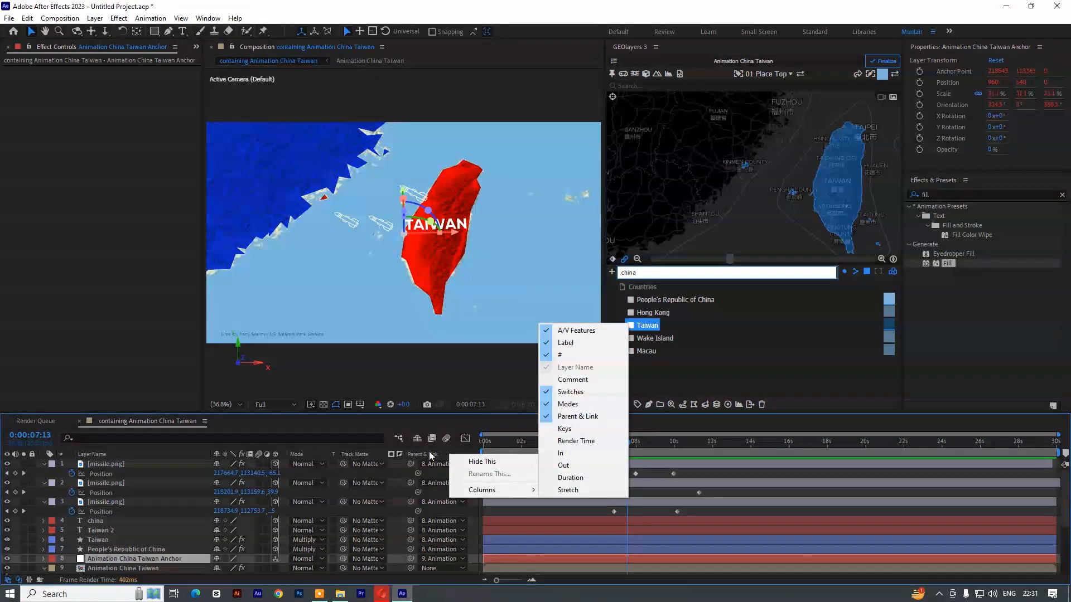
pyautogui.moveTo(524, 490)
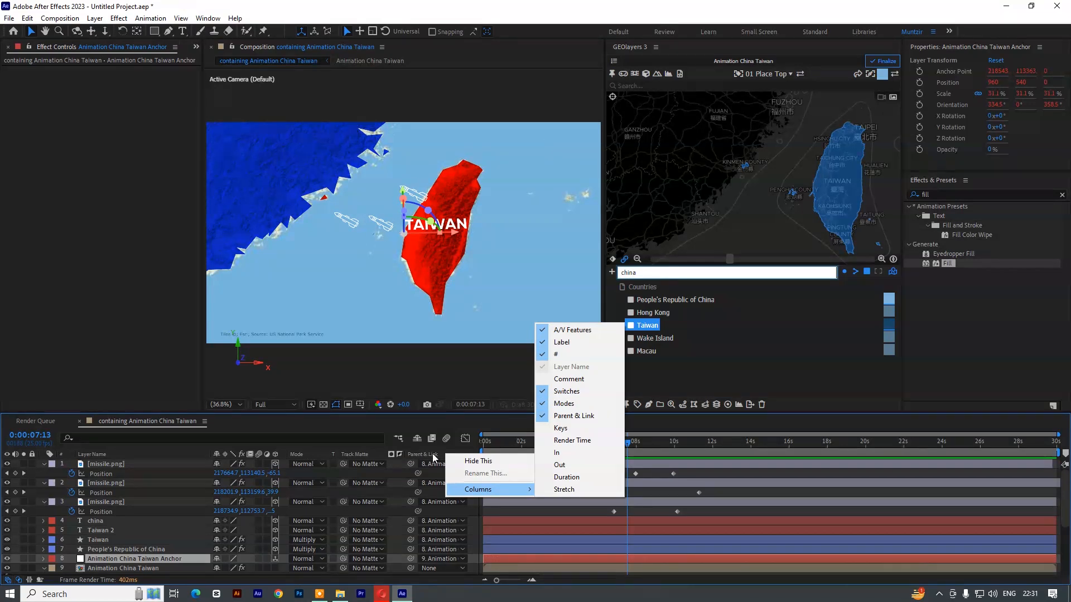
pyautogui.click(312, 447)
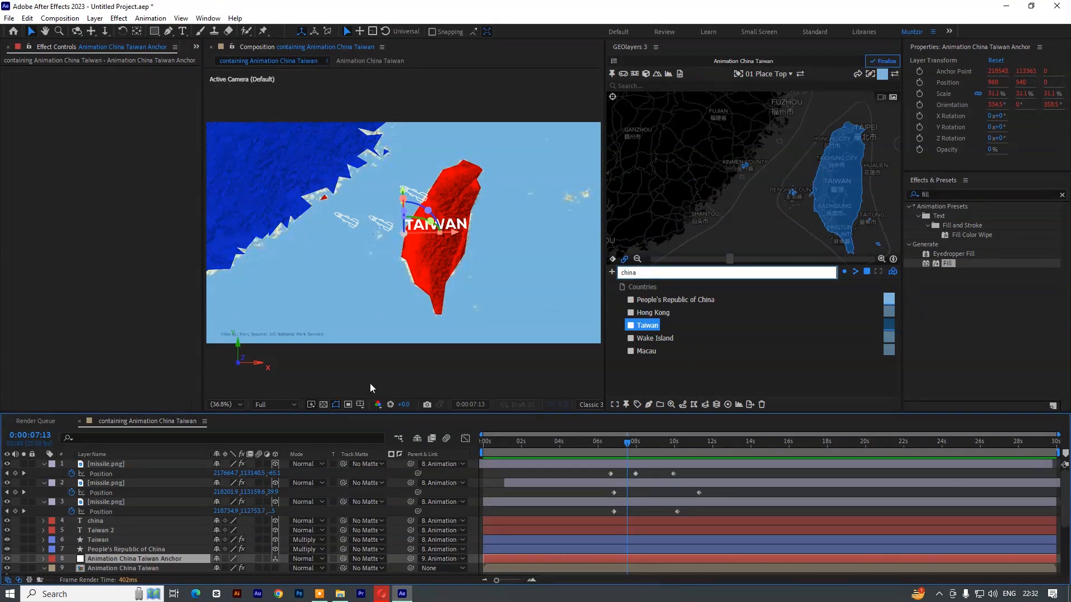
pyautogui.moveTo(627, 442); pyautogui.dragTo(638, 451)
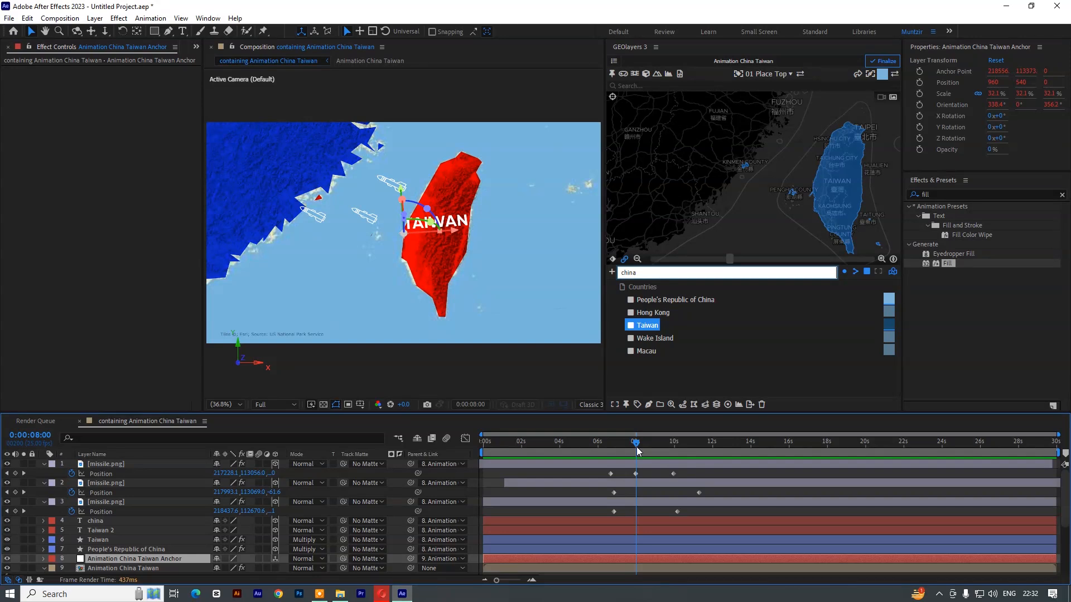
pyautogui.moveTo(639, 451)
pyautogui.mouseDown()
pyautogui.moveTo(615, 445)
pyautogui.moveTo(697, 450)
pyautogui.moveTo(606, 454)
pyautogui.moveTo(658, 455)
pyautogui.mouseUp()
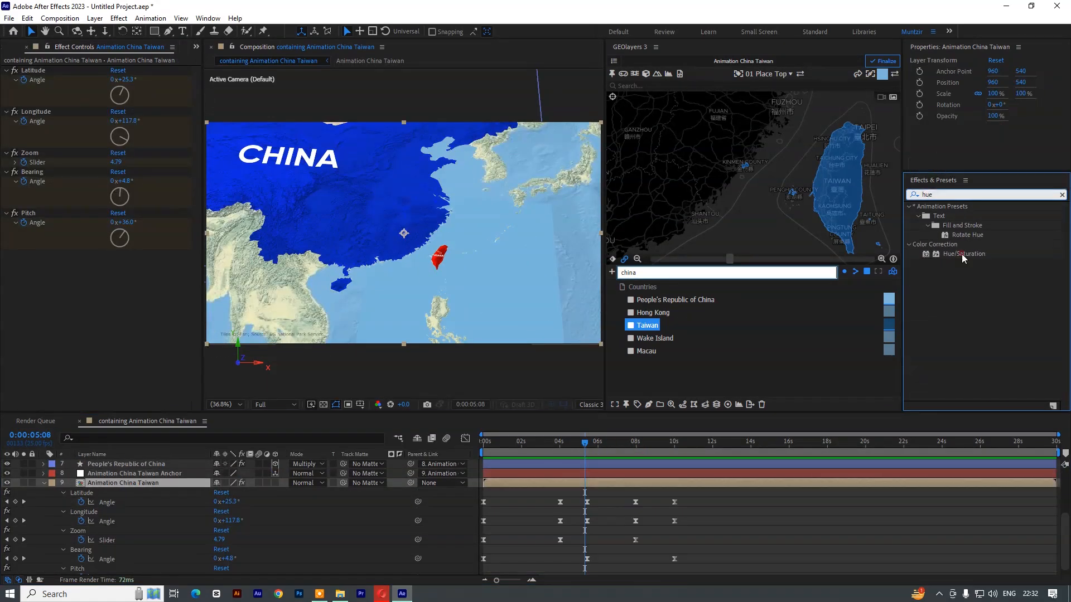
# - Save the project as "anchor point" in the 20-Geo folder
pyautogui.hotkey('ctrl', 's')
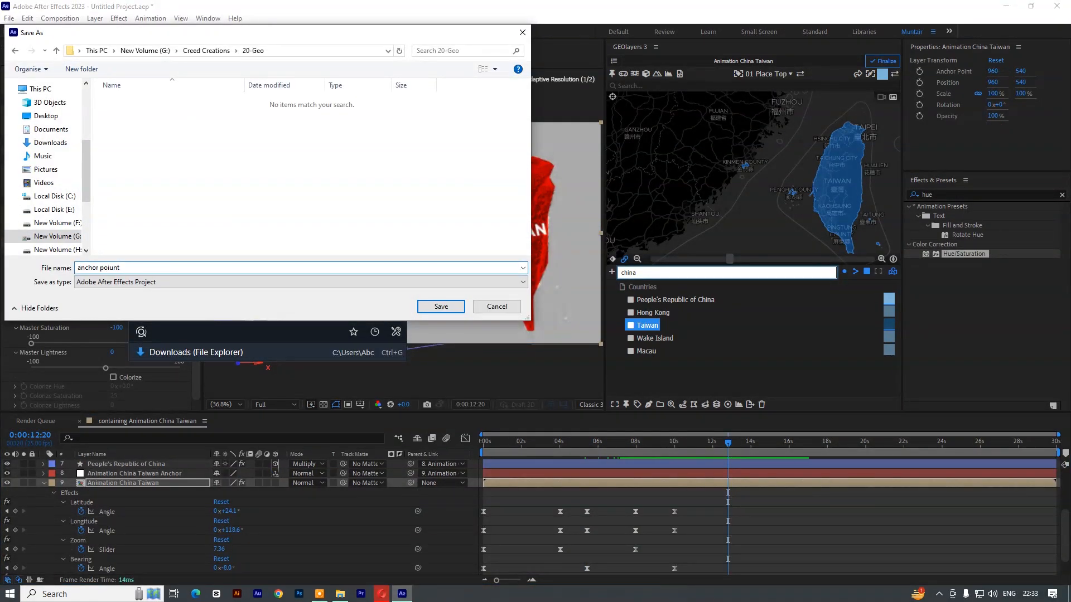
pyautogui.press('Return')
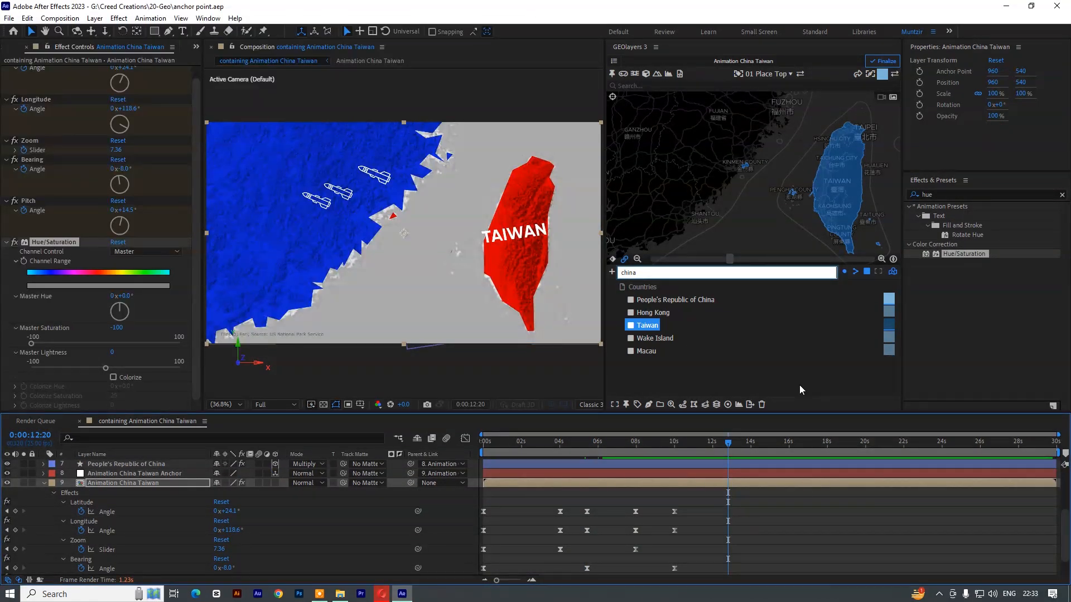